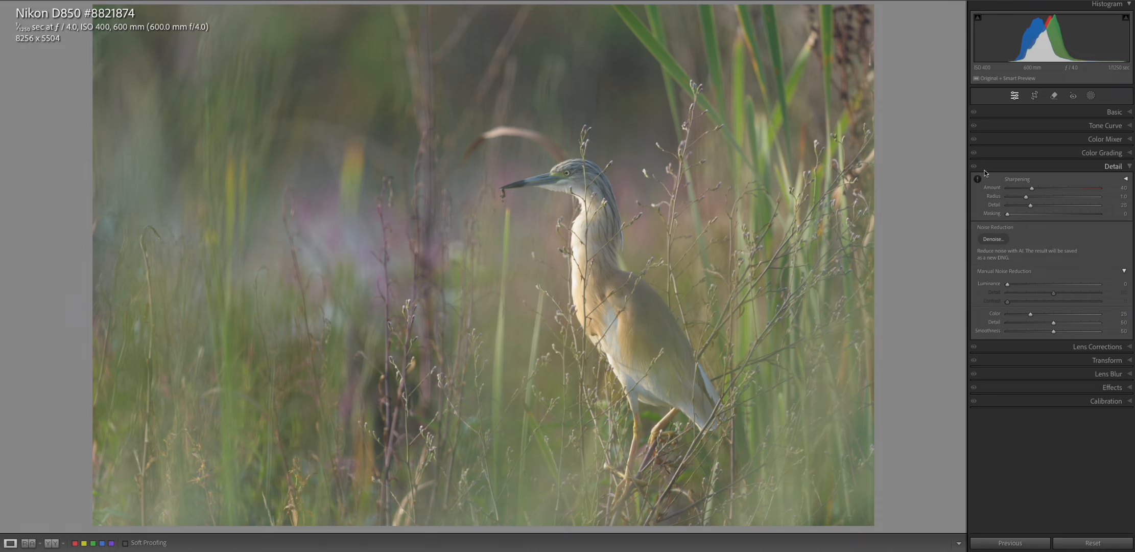
# Lower the photo's Highlights to -53 and raise its Whites to +30 in the basic tone adjustments.
pyautogui.click(1124, 113)
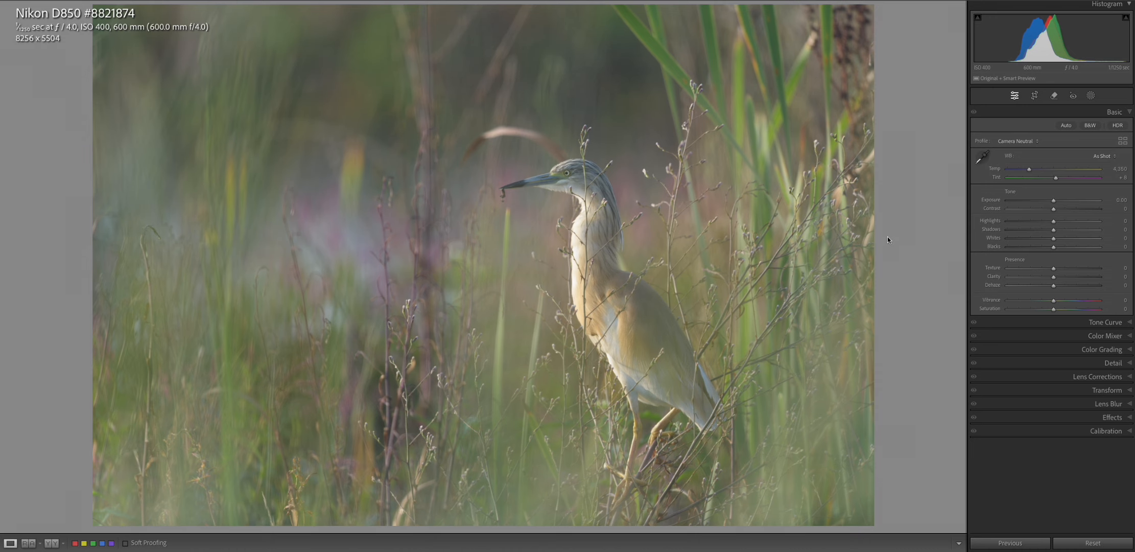
pyautogui.click(1035, 95)
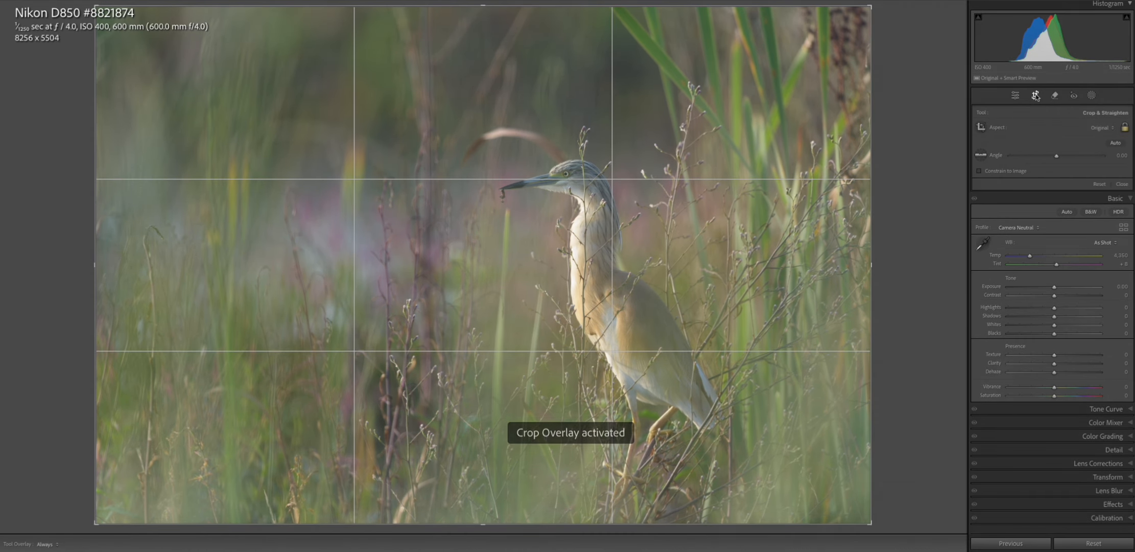
pyautogui.click(1035, 95)
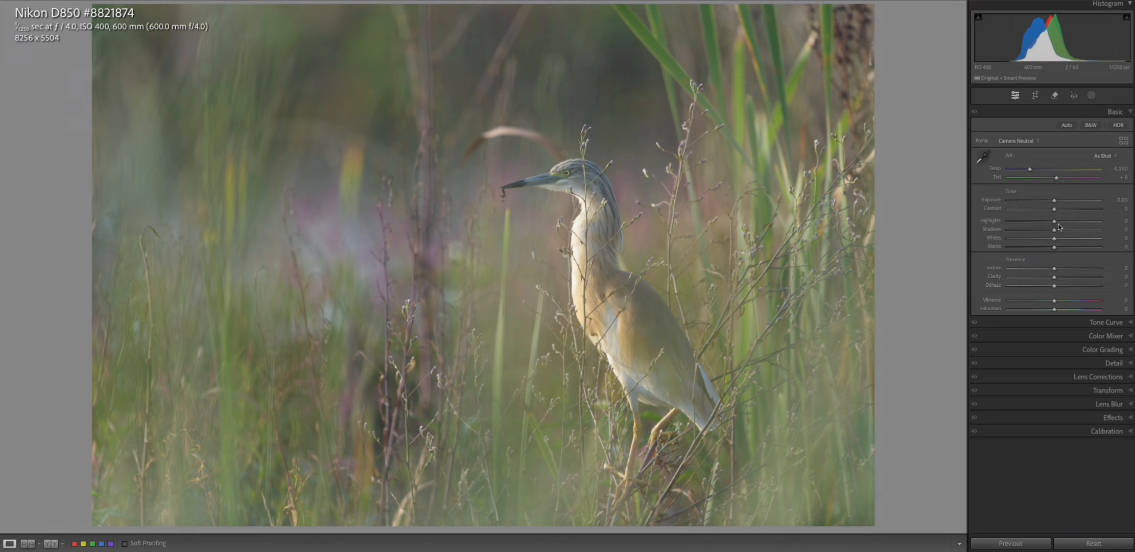
pyautogui.moveTo(1055, 224); pyautogui.dragTo(1031, 225)
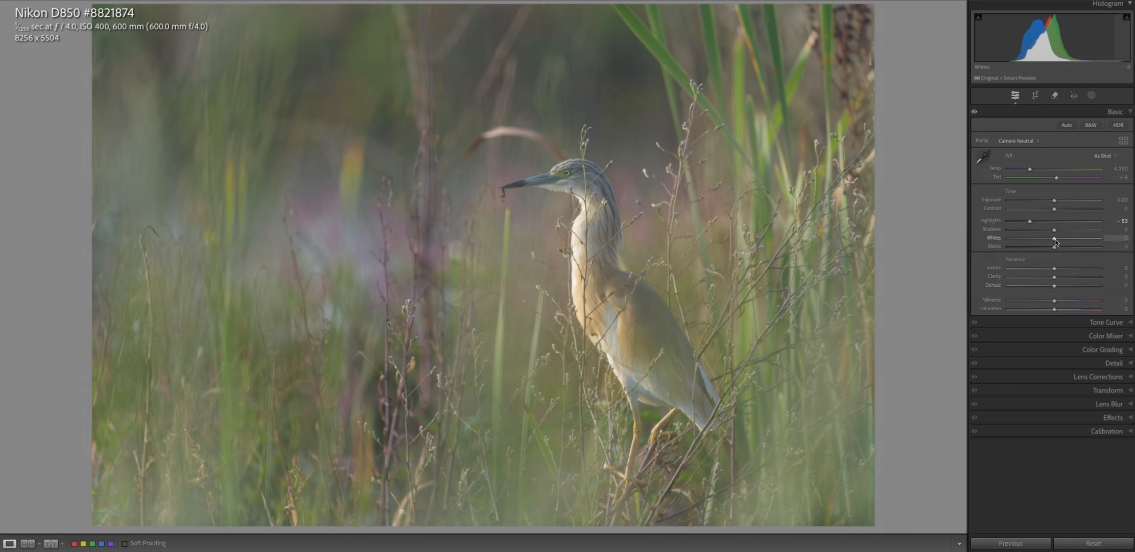
pyautogui.moveTo(1057, 239); pyautogui.dragTo(1070, 241)
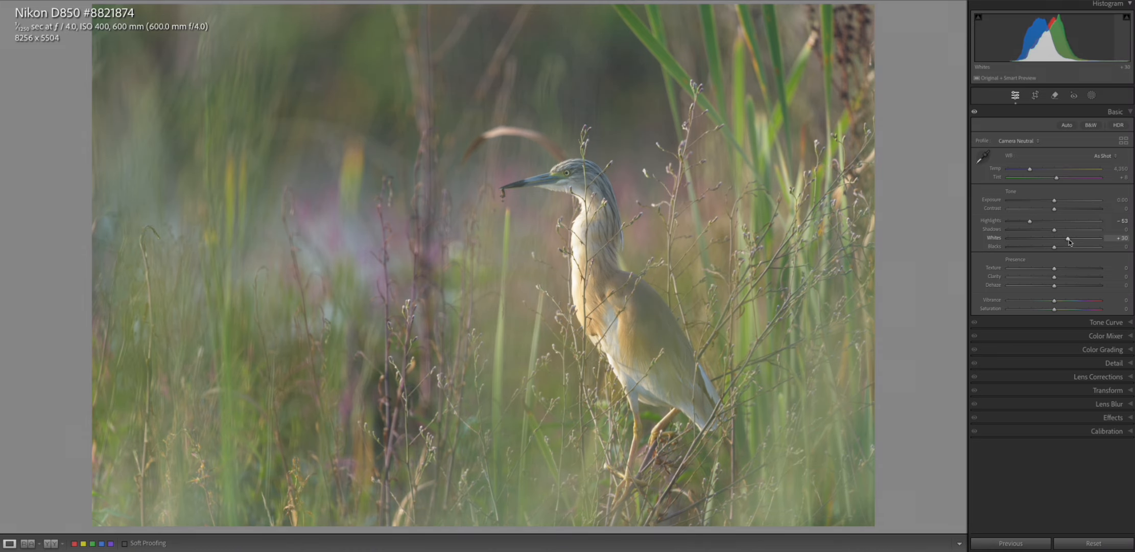
# Try darker Blacks for the whole photo, ending with Blacks raised to +48 for a soft, hazy look.
pyautogui.moveTo(1056, 249); pyautogui.dragTo(1031, 250)
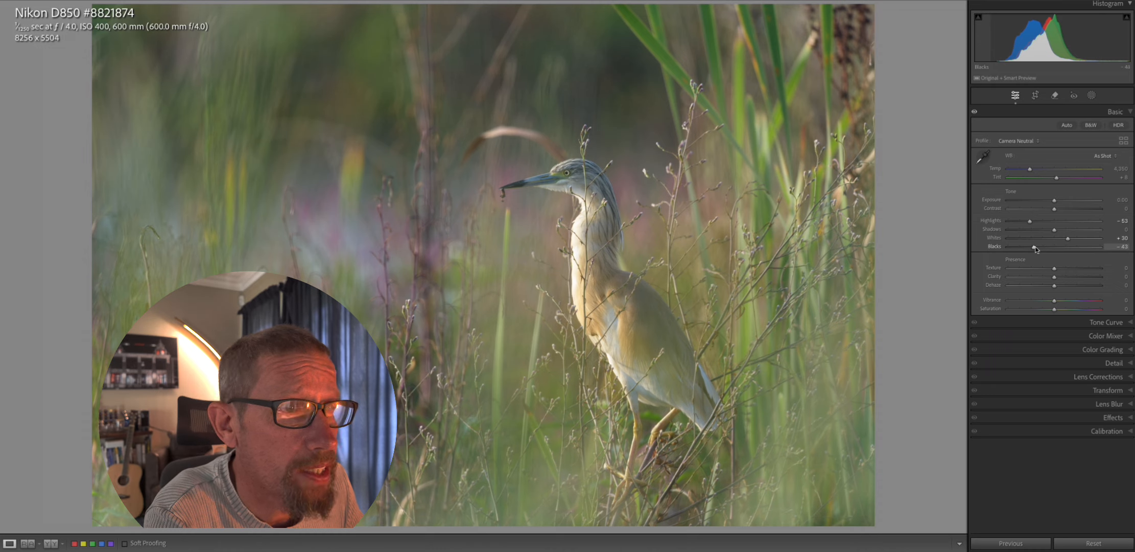
pyautogui.moveTo(1031, 249); pyautogui.dragTo(1024, 247)
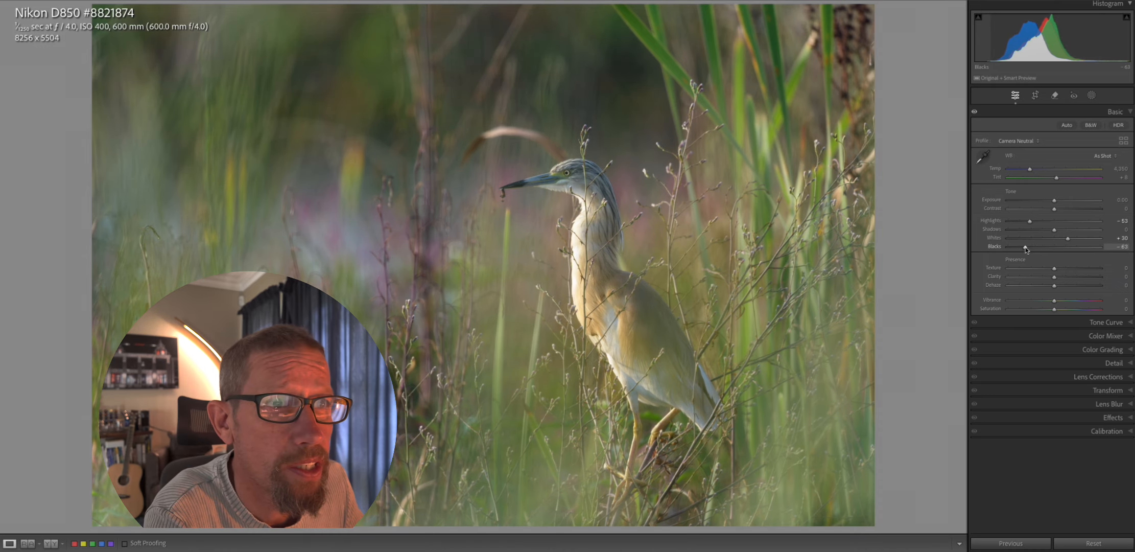
pyautogui.moveTo(1023, 247); pyautogui.dragTo(1078, 253)
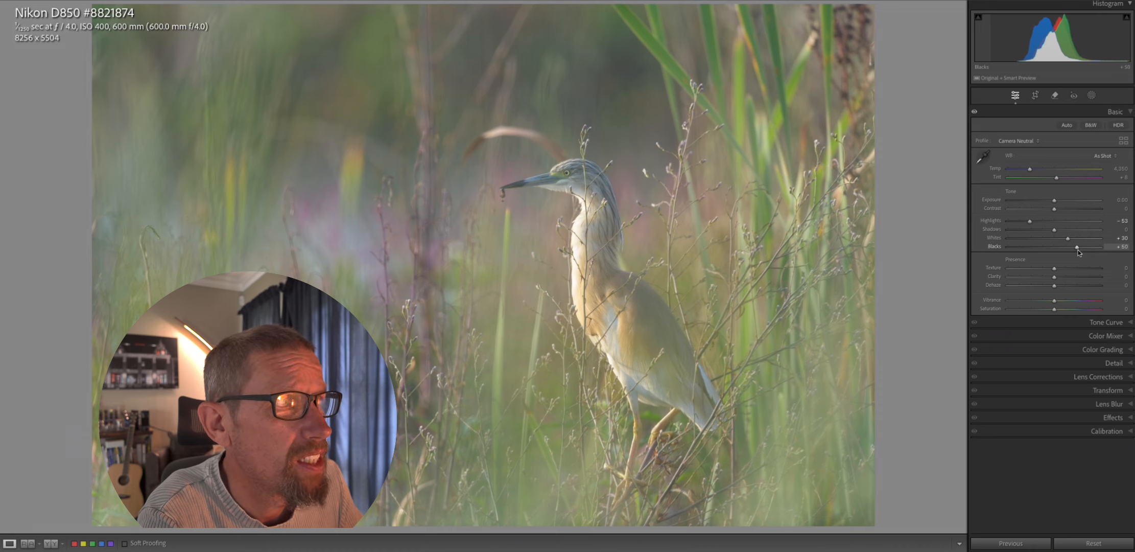
pyautogui.moveTo(1078, 252); pyautogui.dragTo(1078, 253)
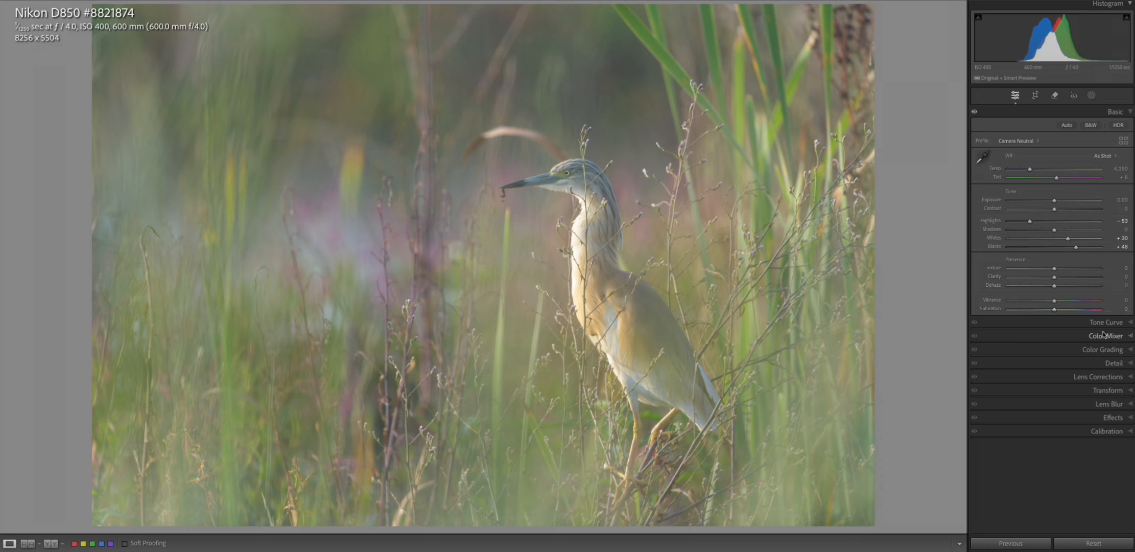
# Add an upper point and a lower point to the tone curve, placing the lower one at input 80, output 74.
pyautogui.click(1131, 323)
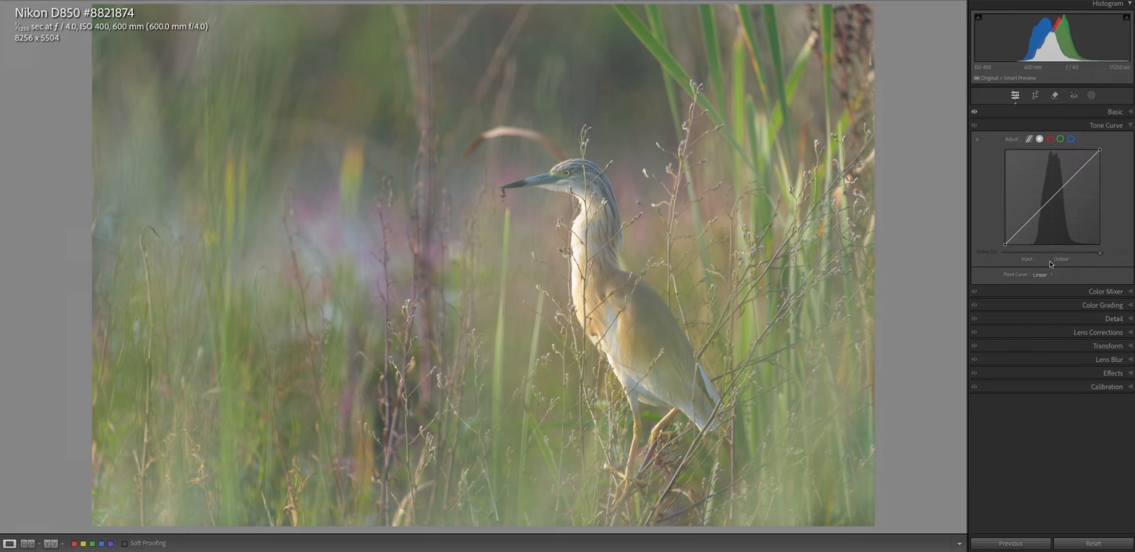
pyautogui.click(1071, 178)
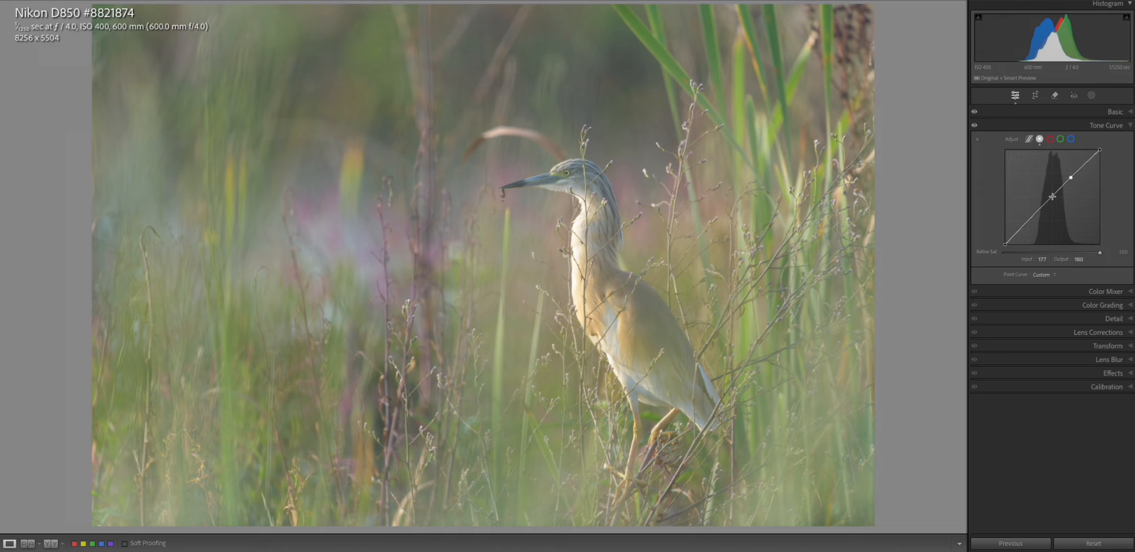
pyautogui.click(1034, 219)
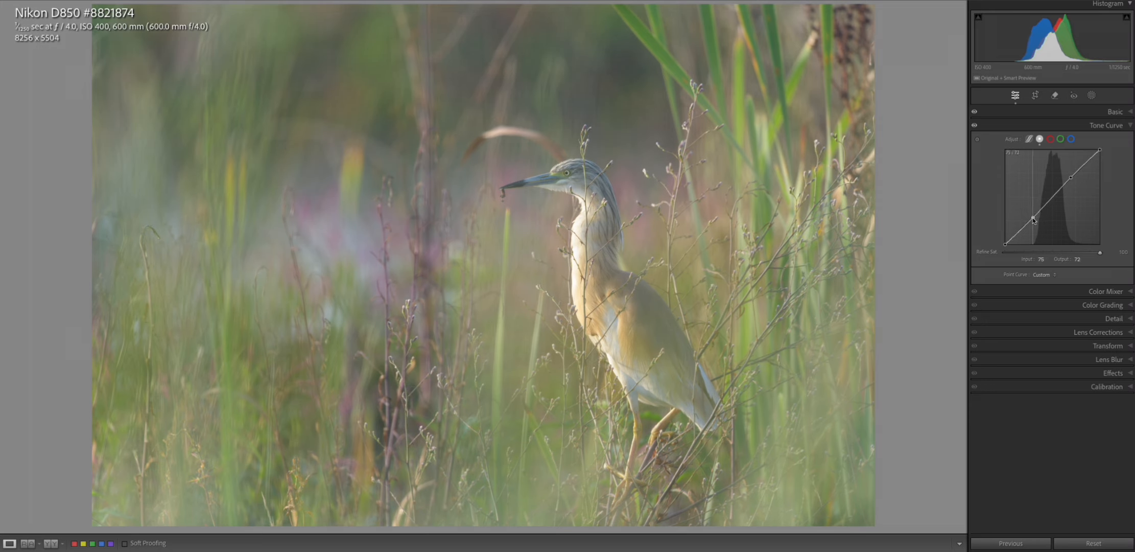
pyautogui.moveTo(1033, 220); pyautogui.dragTo(1035, 219)
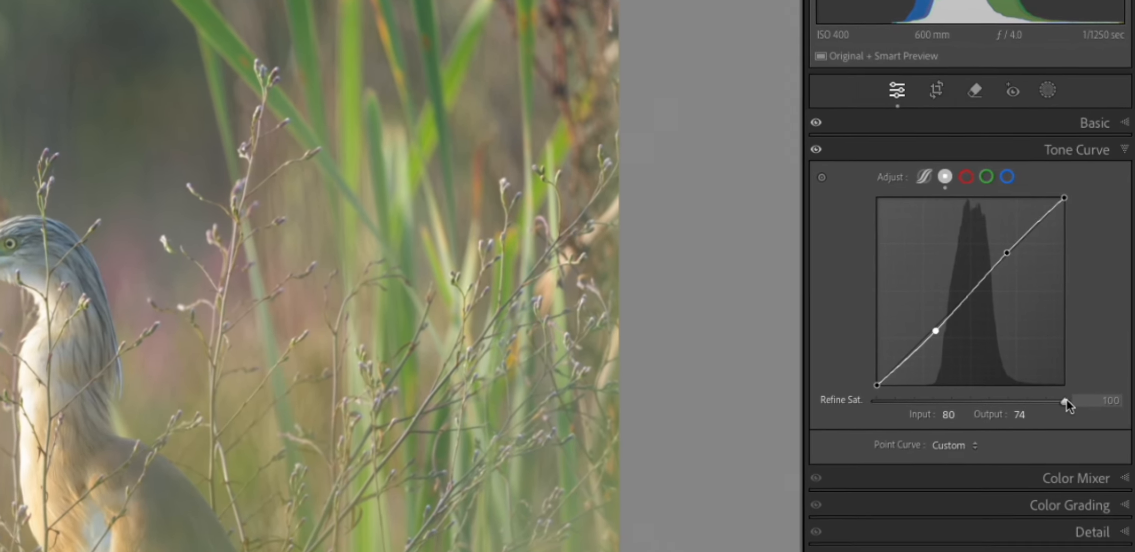
# Reduce the tone curve's Refine Saturation to 74.
pyautogui.moveTo(1066, 400); pyautogui.dragTo(1023, 410)
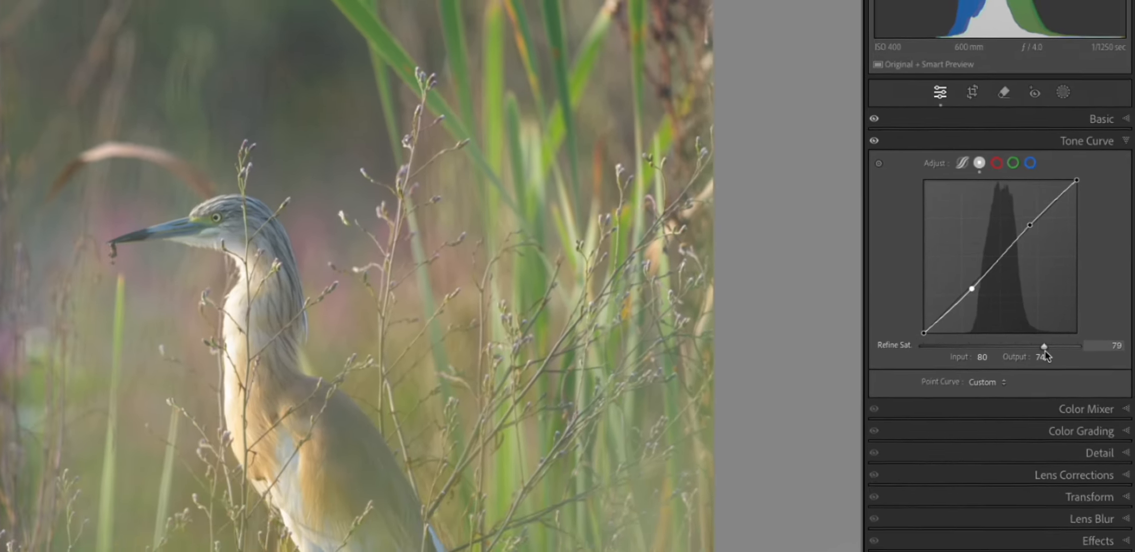
pyautogui.moveTo(1045, 352); pyautogui.dragTo(1042, 353)
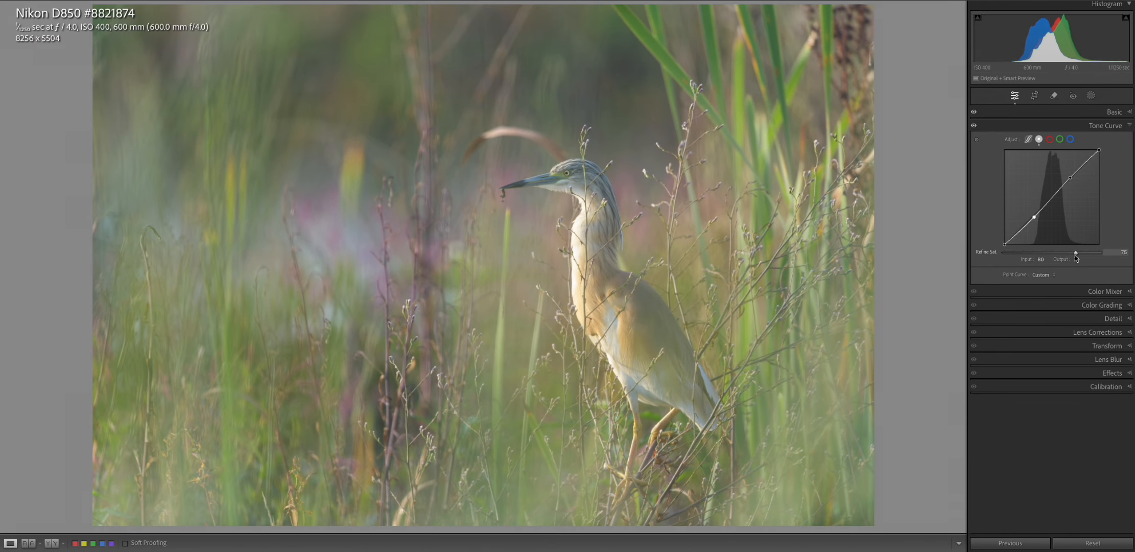
pyautogui.moveTo(1076, 257); pyautogui.dragTo(1075, 255)
# Create a subject mask of the bird and subtract the automatically selected background from it.
pyautogui.click(1091, 96)
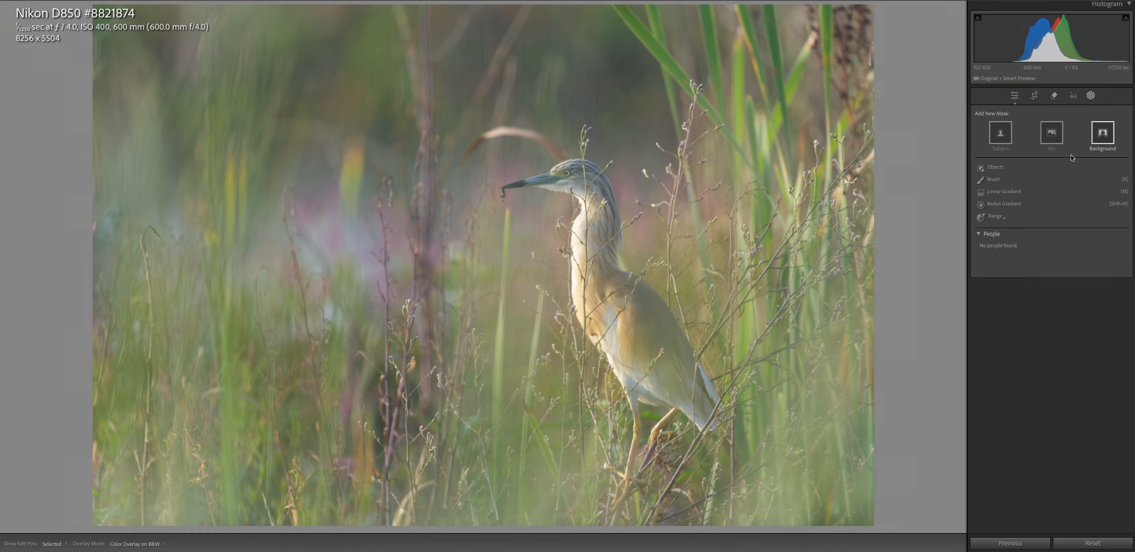
pyautogui.click(1003, 134)
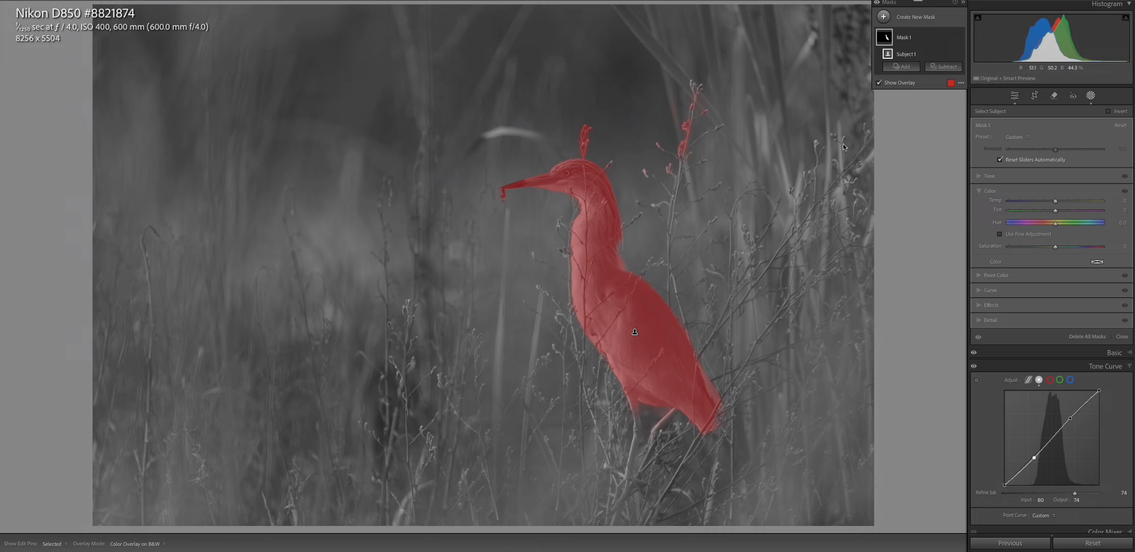
pyautogui.click(945, 69)
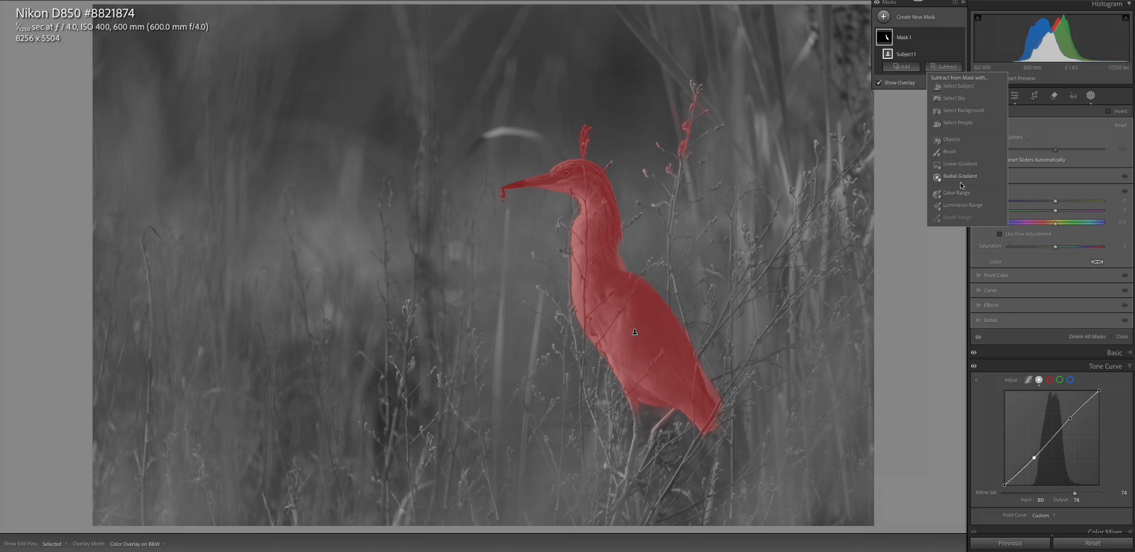
pyautogui.click(964, 111)
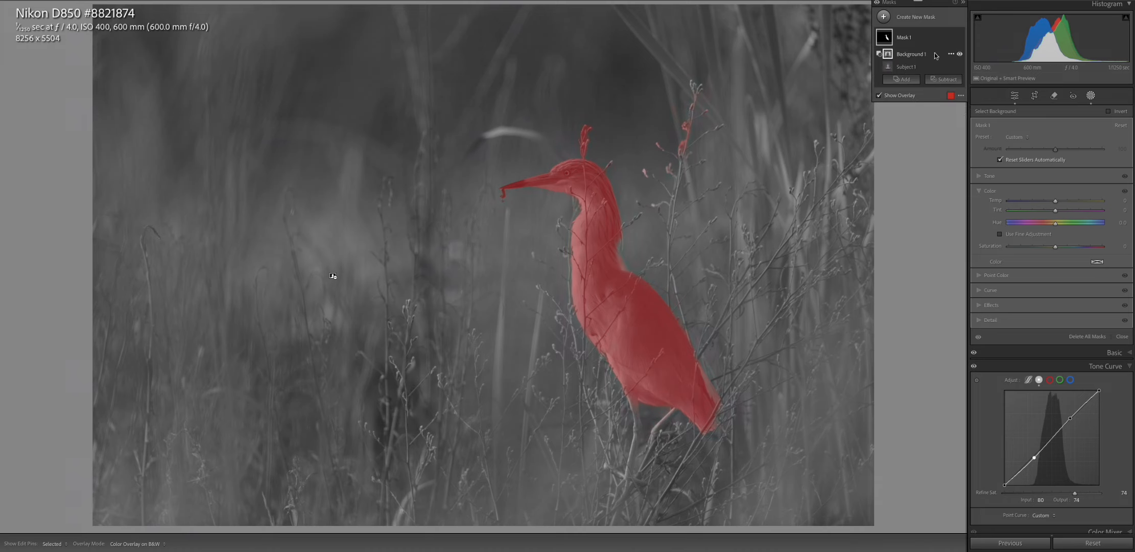
# Subtract the plant stems above the bird's head and beside it from the bird mask with a brush.
pyautogui.click(941, 79)
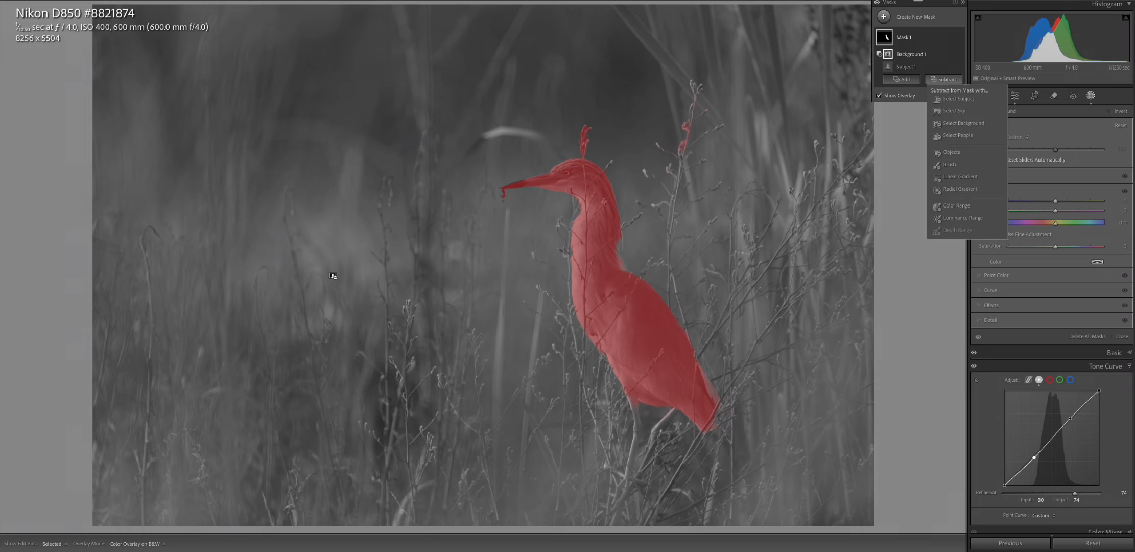
pyautogui.click(950, 165)
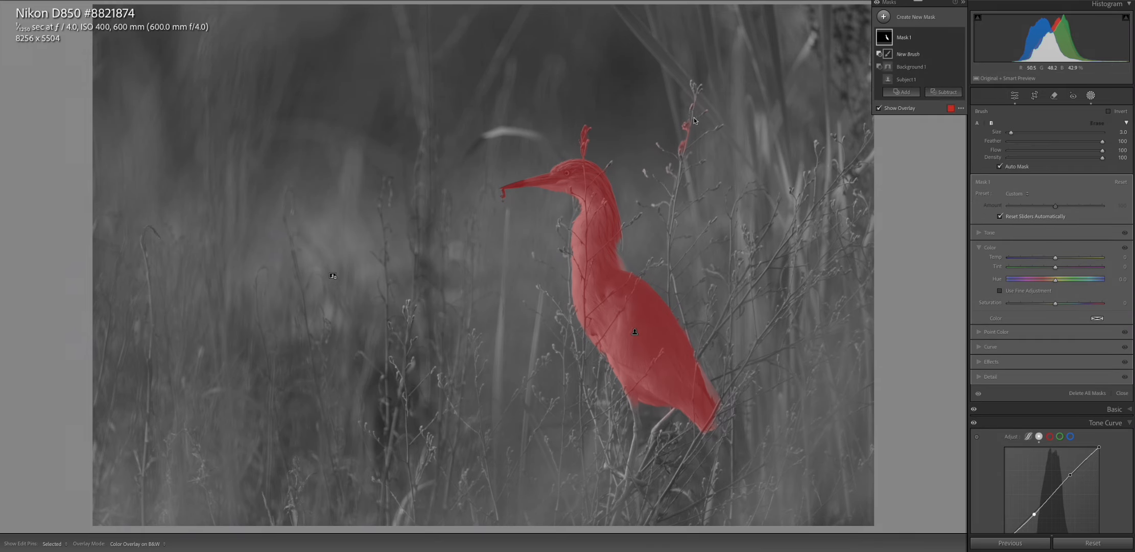
pyautogui.moveTo(694, 97); pyautogui.dragTo(683, 142)
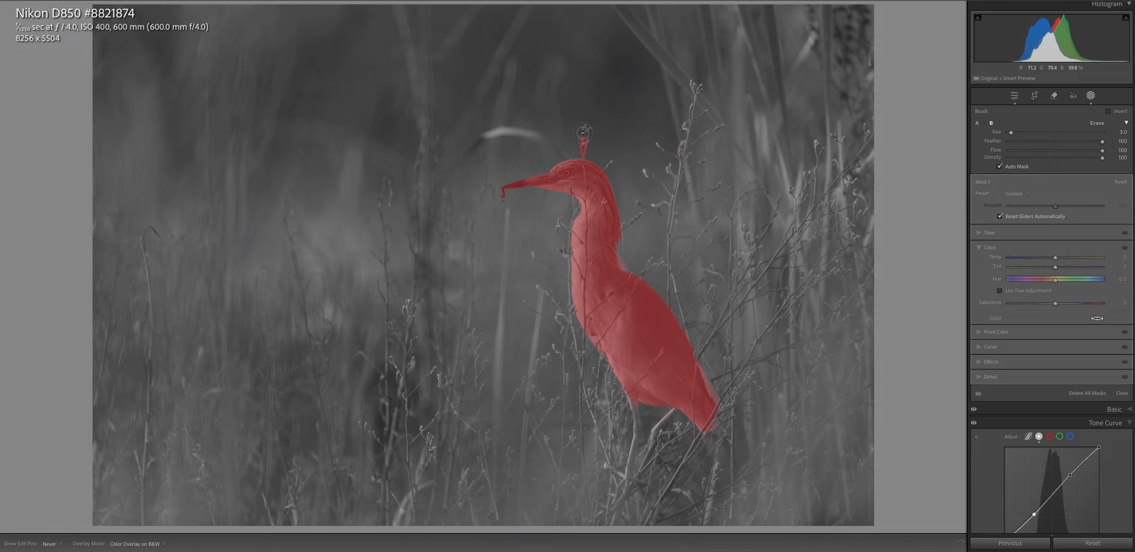
pyautogui.moveTo(583, 132); pyautogui.dragTo(583, 149)
pyautogui.press('h')
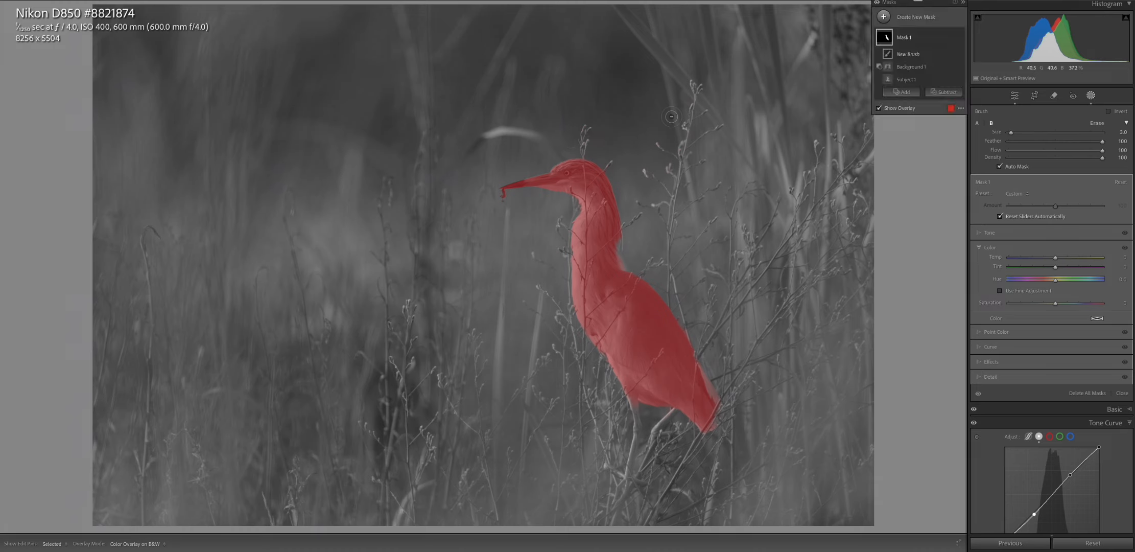
pyautogui.moveTo(671, 117); pyautogui.dragTo(695, 100)
# Set the bird mask's Exposure to about -0.6, Contrast to 18 and Blacks to -17.
pyautogui.click(989, 248)
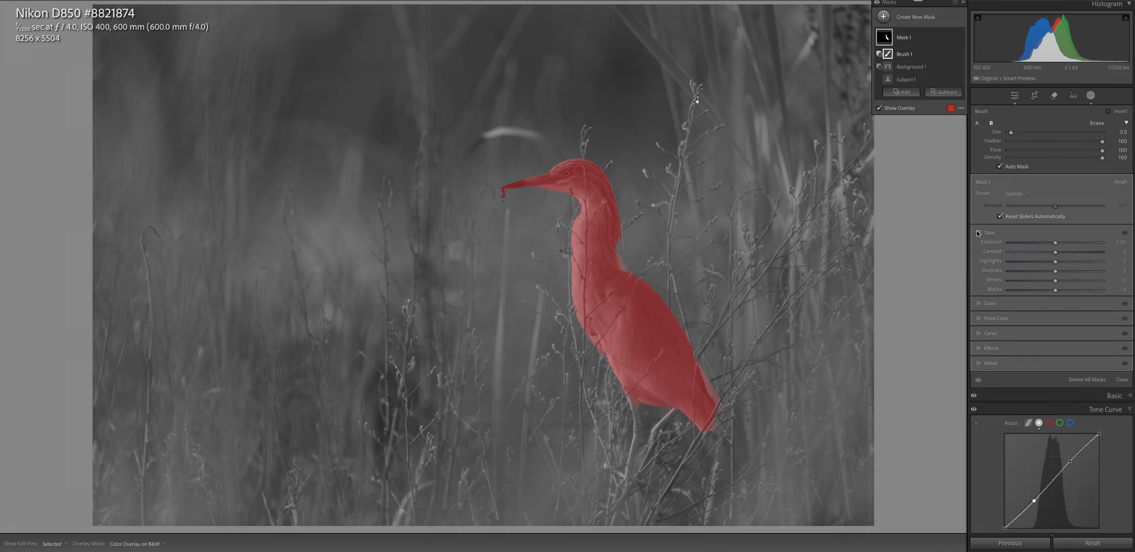
pyautogui.click(984, 233)
pyautogui.click(1056, 244)
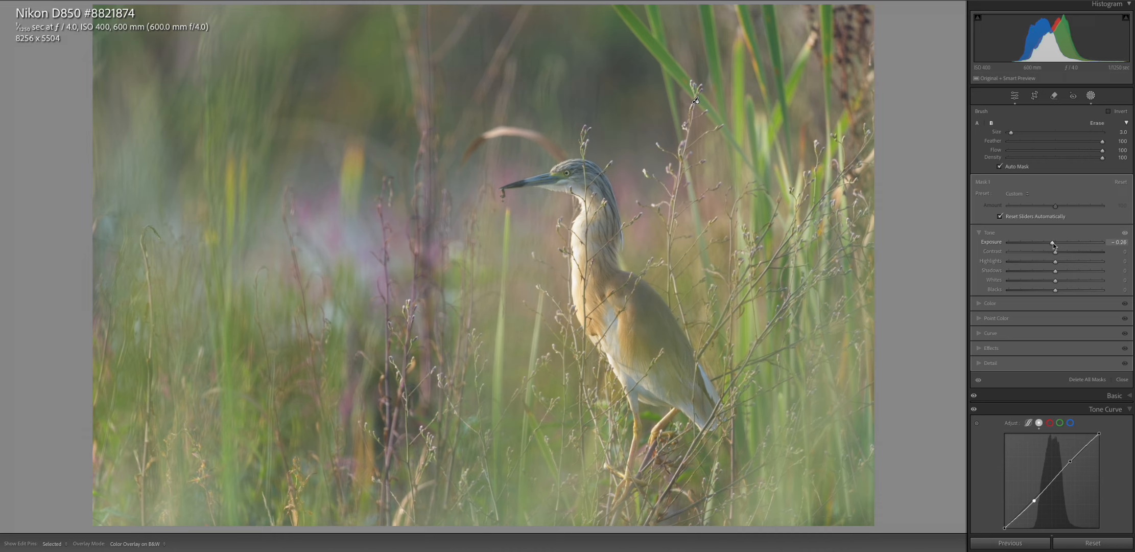
pyautogui.moveTo(1056, 245); pyautogui.dragTo(1050, 242)
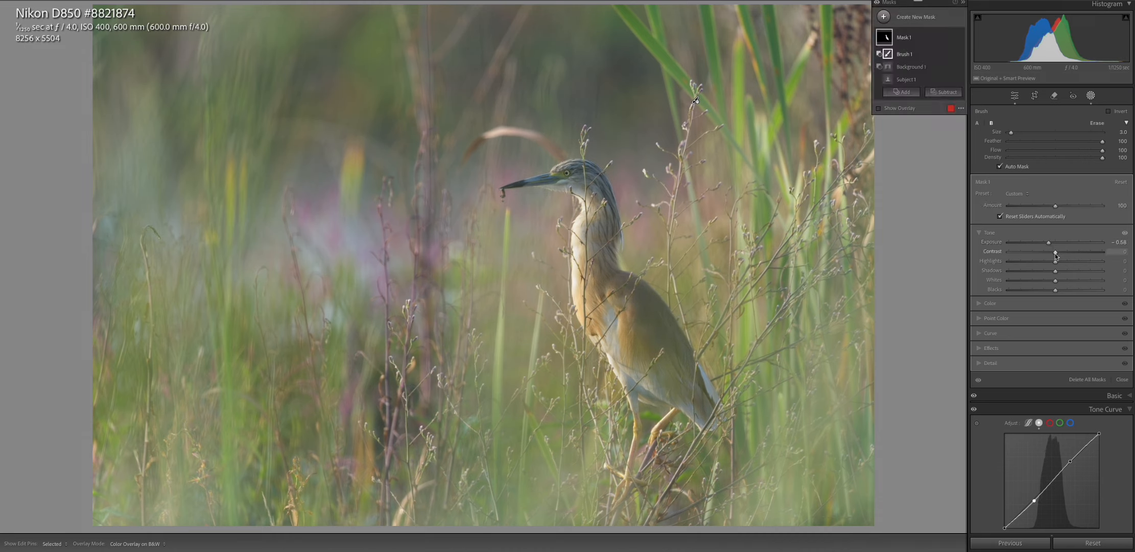
pyautogui.click(1056, 254)
pyautogui.moveTo(1055, 289); pyautogui.dragTo(1046, 290)
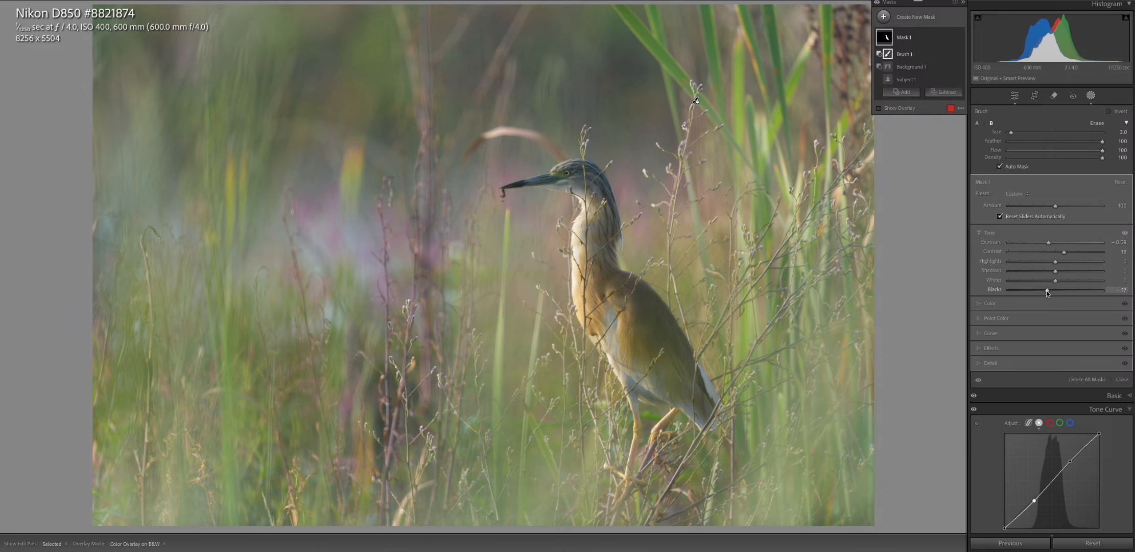
# Set both Texture and Clarity to 6 for the bird mask.
pyautogui.click(980, 350)
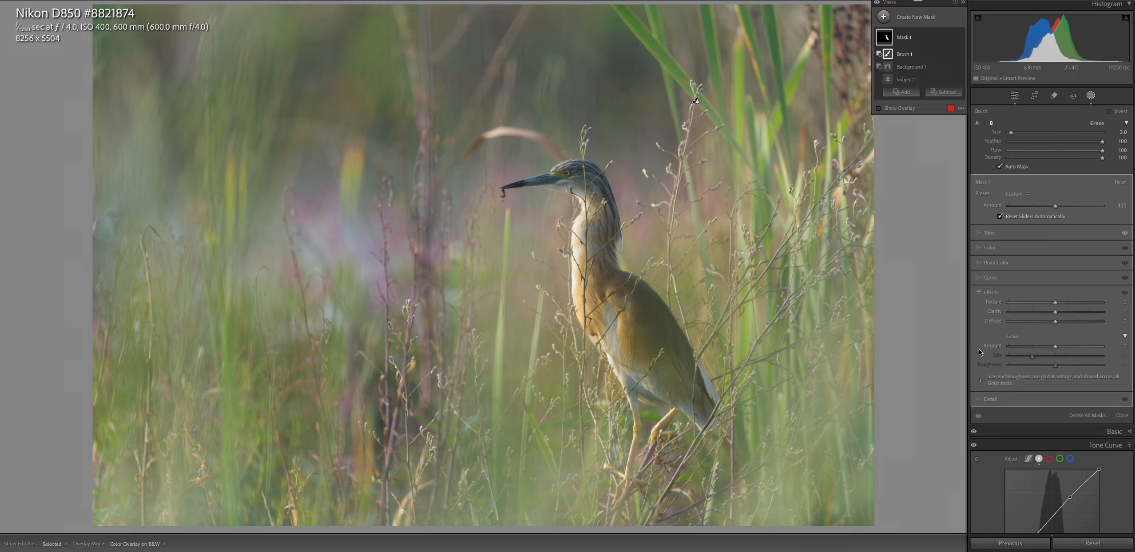
pyautogui.moveTo(1056, 302); pyautogui.dragTo(1057, 312)
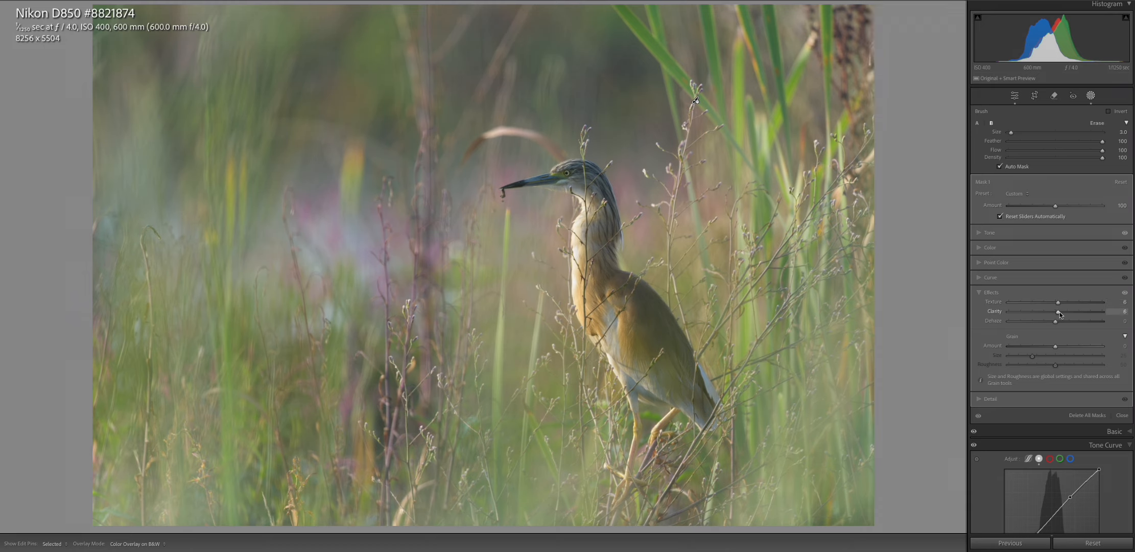
pyautogui.moveTo(1059, 311); pyautogui.dragTo(1059, 311)
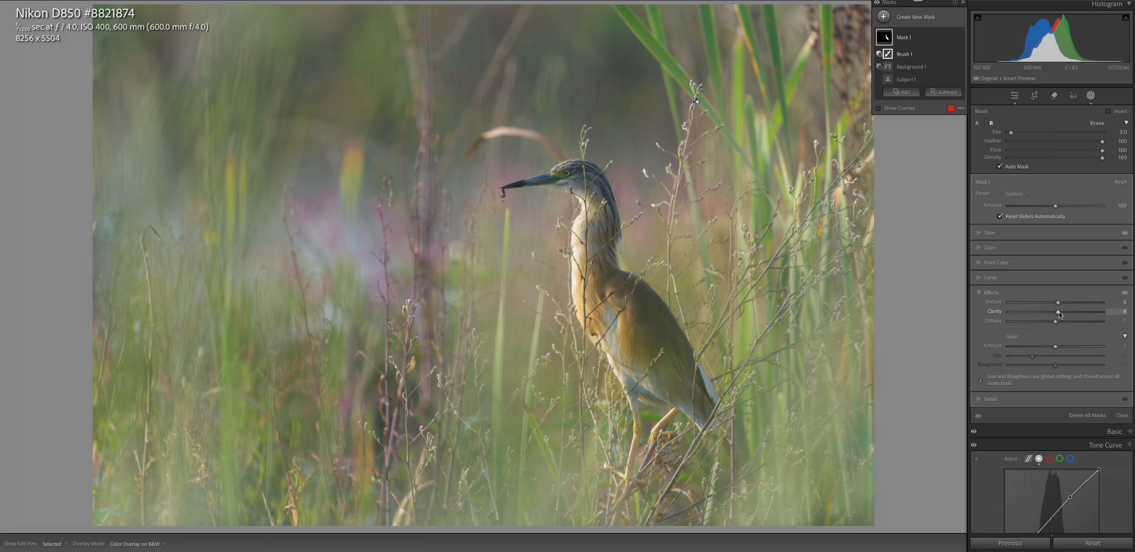
# Add a radial gradient mask over the photo's upper-left background and rotate it slightly so it slopes down toward the bird's beak.
pyautogui.click(884, 18)
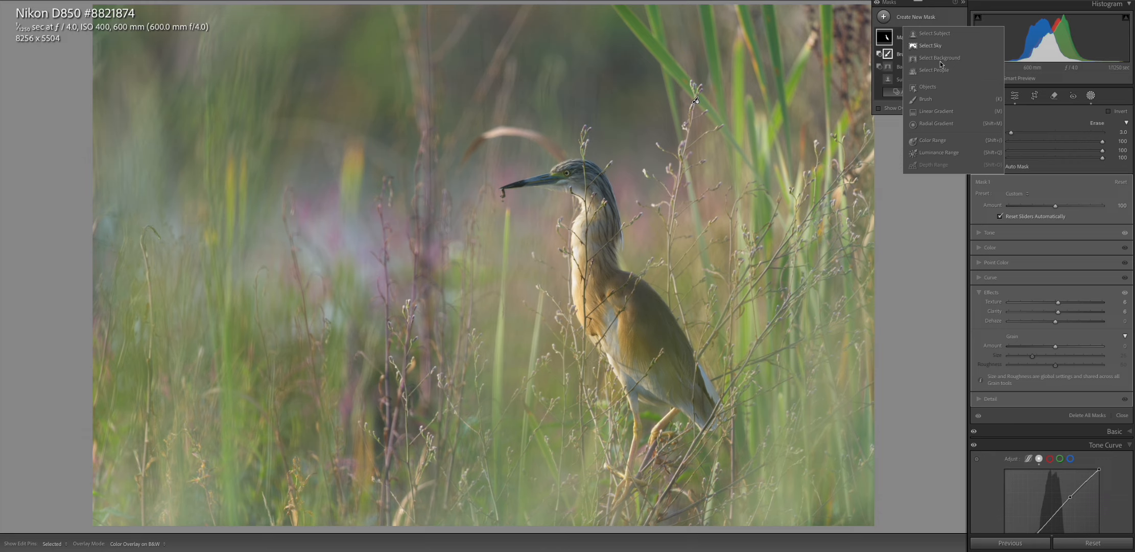
pyautogui.click(934, 124)
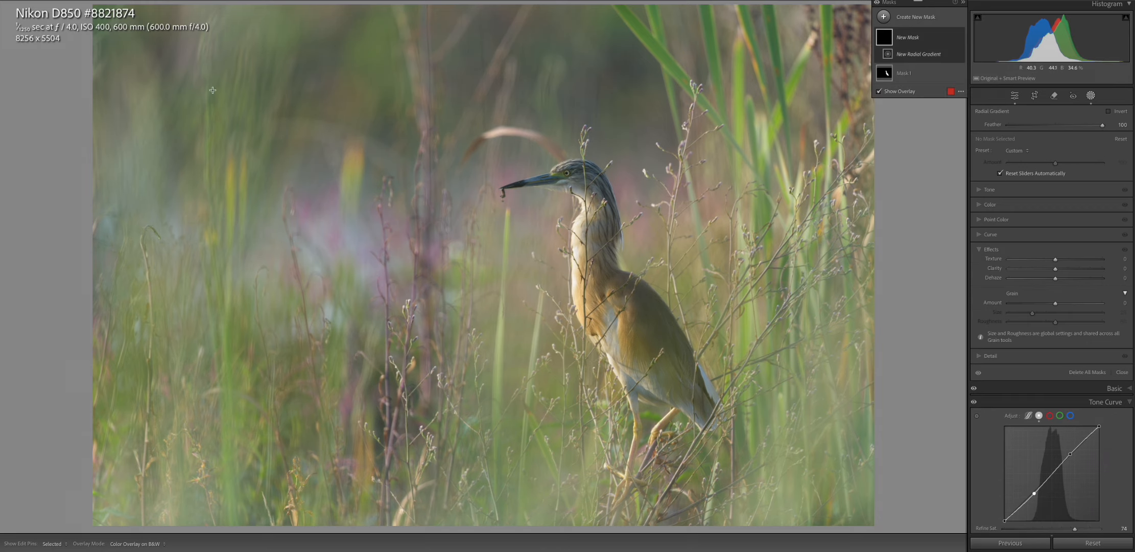
pyautogui.moveTo(96, 57); pyautogui.dragTo(499, 179)
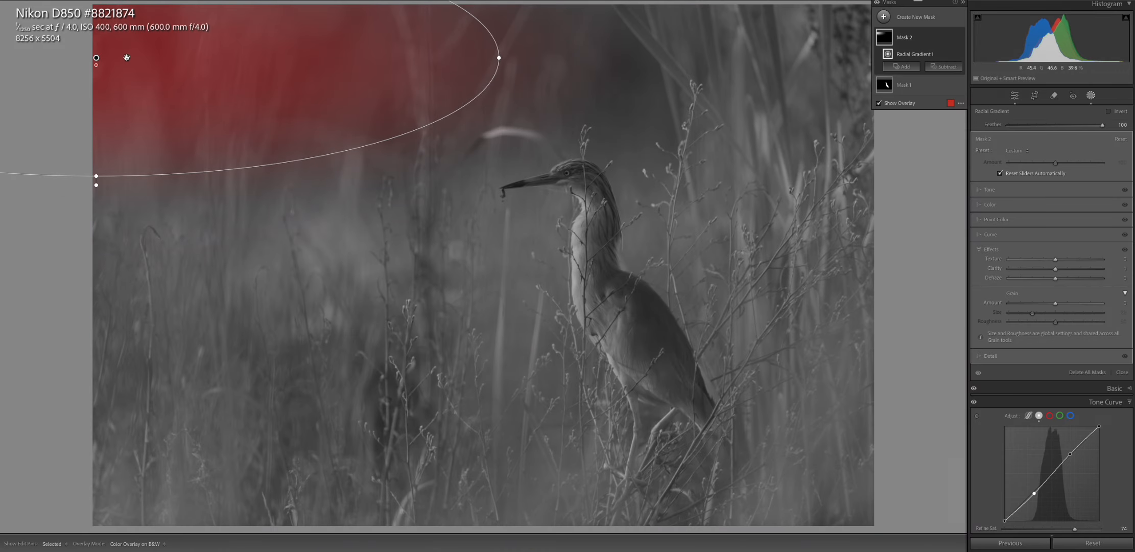
pyautogui.moveTo(96, 59); pyautogui.dragTo(131, 126)
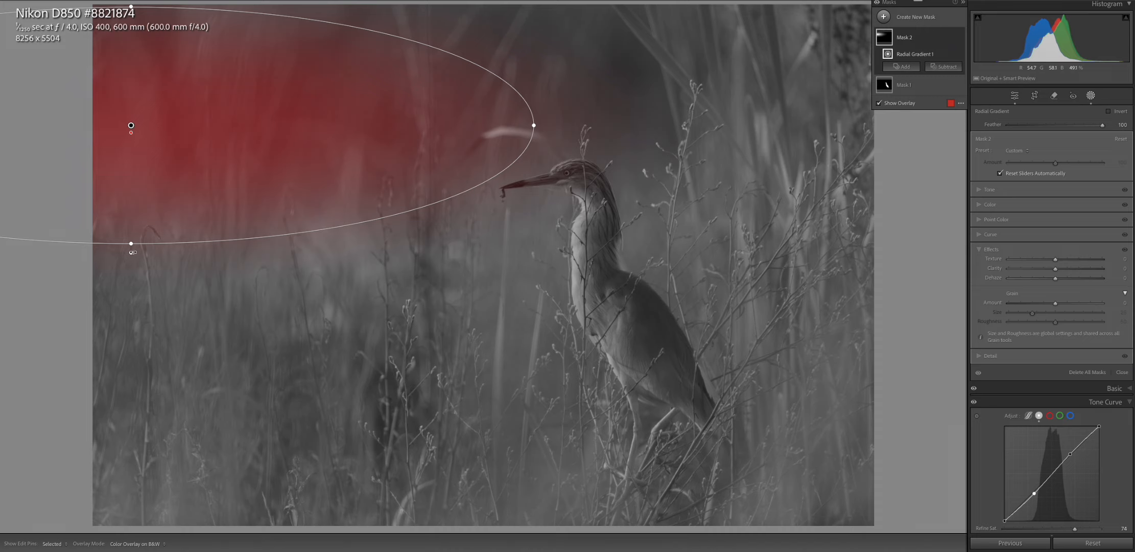
pyautogui.moveTo(132, 247); pyautogui.dragTo(119, 255)
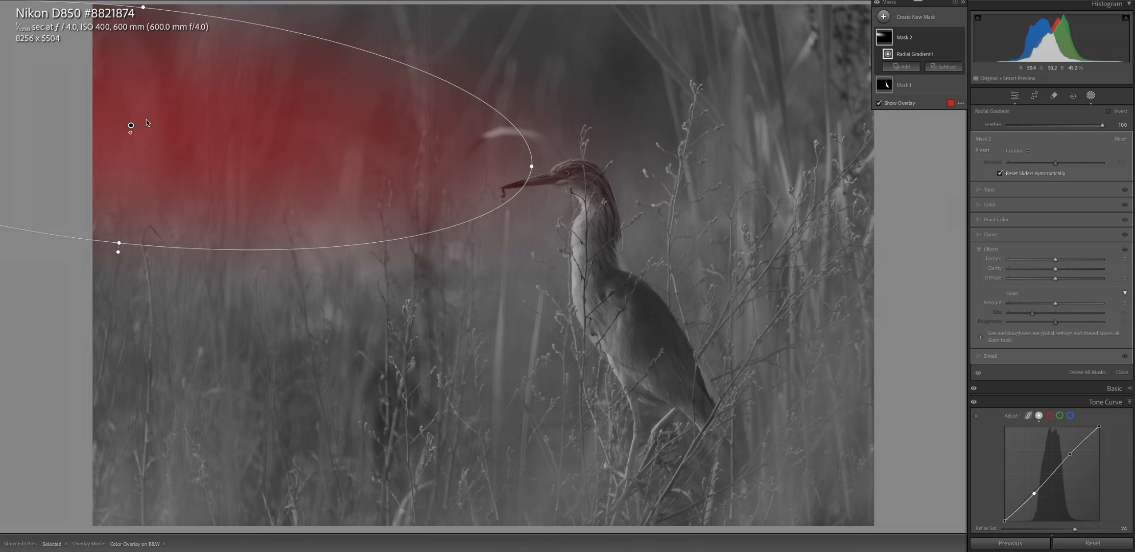
# Lower the radial gradient to the mid-height background, stretch it past the bird, and subtract the subject from the mask.
pyautogui.moveTo(130, 125); pyautogui.dragTo(126, 222)
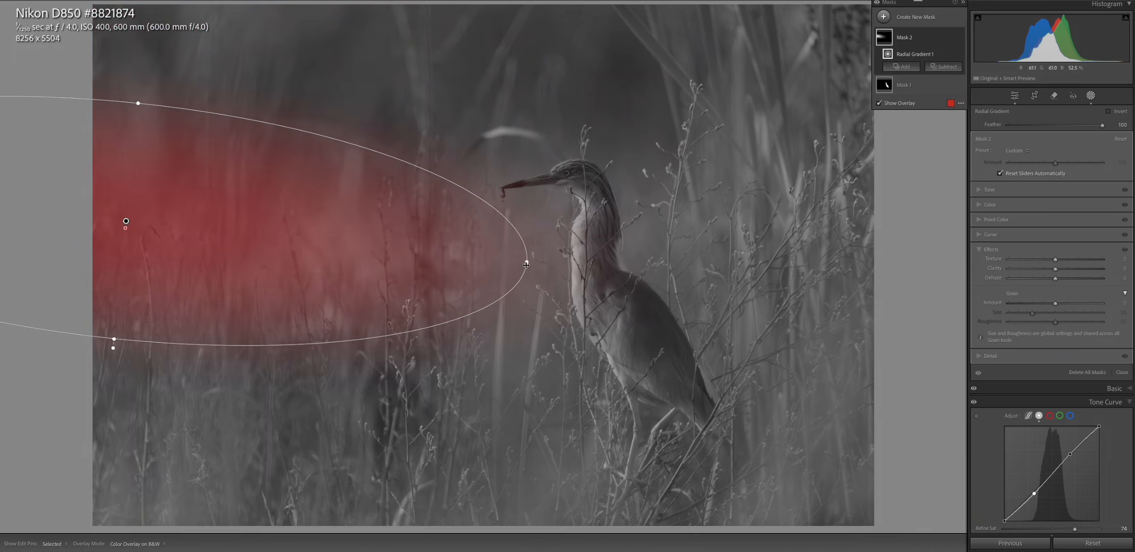
pyautogui.moveTo(526, 262); pyautogui.dragTo(798, 289)
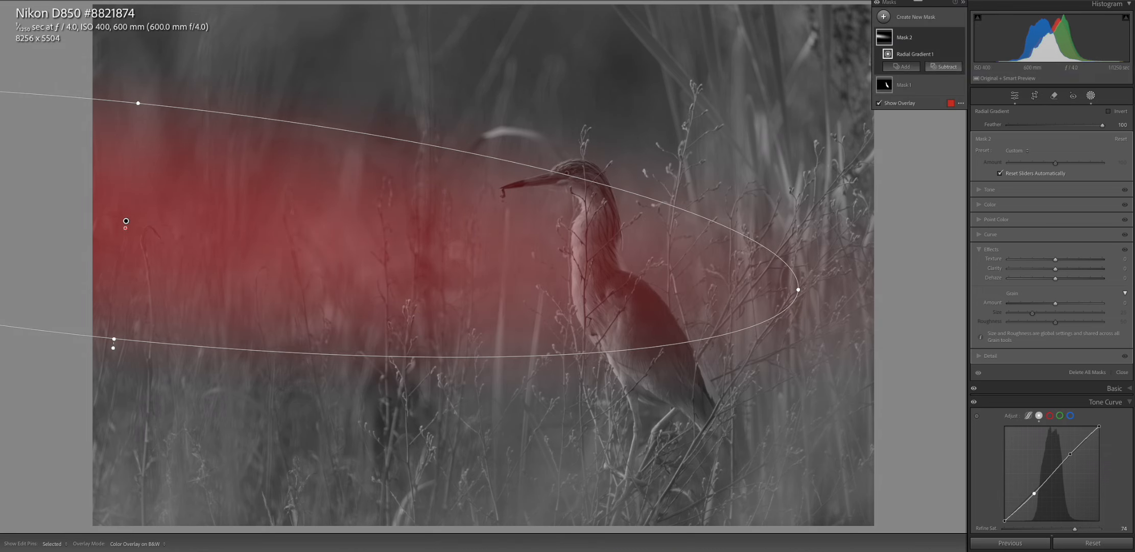
pyautogui.click(945, 67)
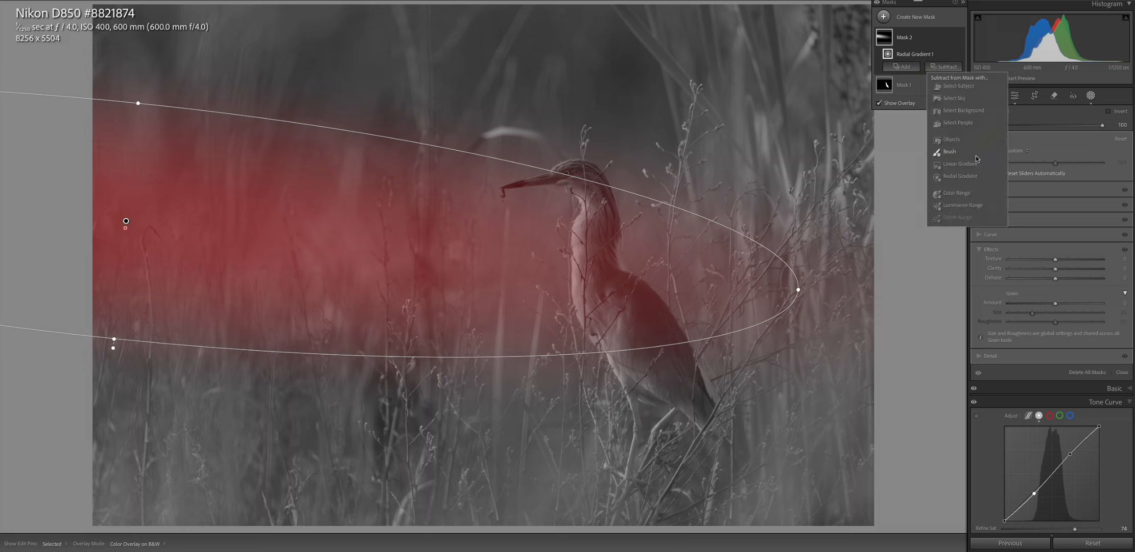
pyautogui.click(959, 86)
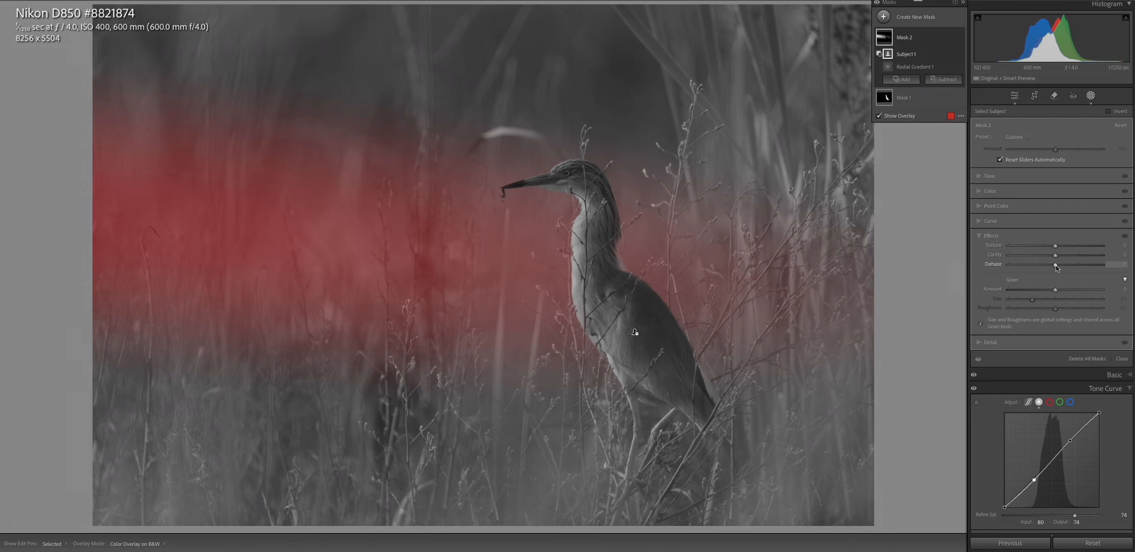
# Set the background light mask's Dehaze to -34 and warm its Temp to about 12.
pyautogui.moveTo(1055, 265); pyautogui.dragTo(1042, 265)
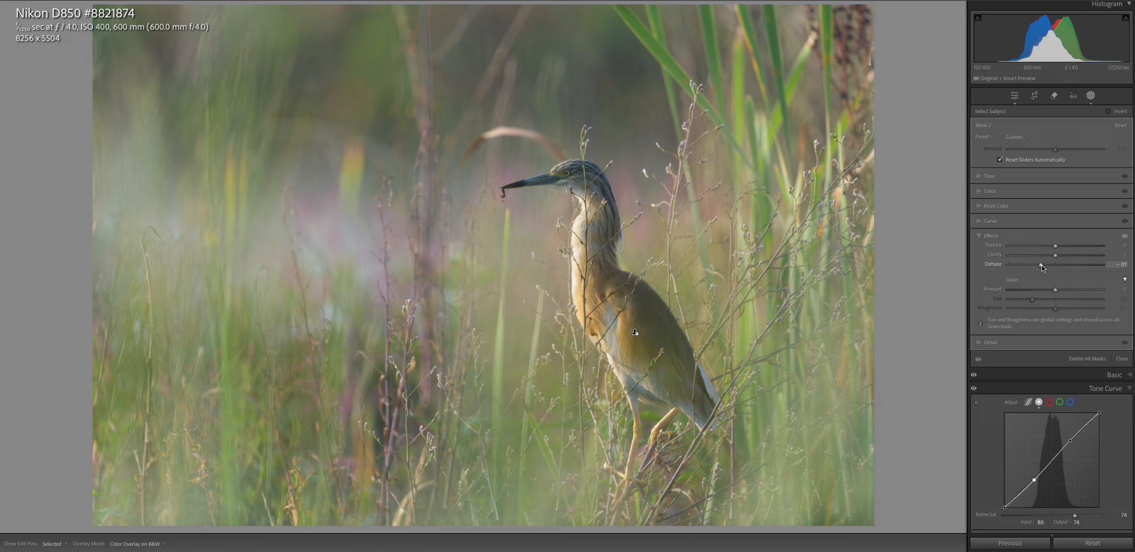
pyautogui.moveTo(1039, 265)
pyautogui.mouseDown()
pyautogui.moveTo(1020, 266)
pyautogui.moveTo(1041, 268)
pyautogui.mouseUp()
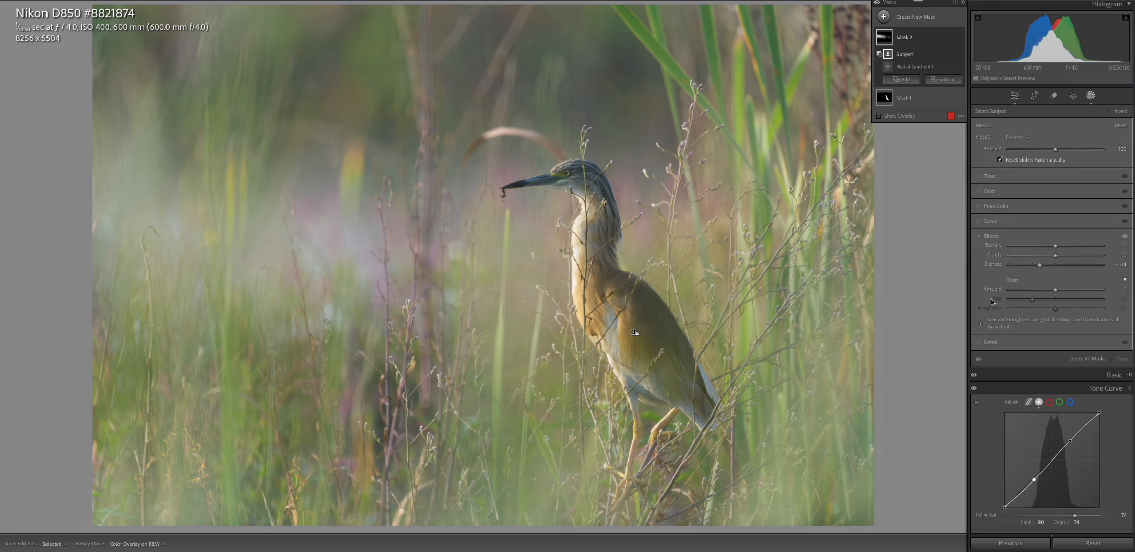
pyautogui.click(982, 205)
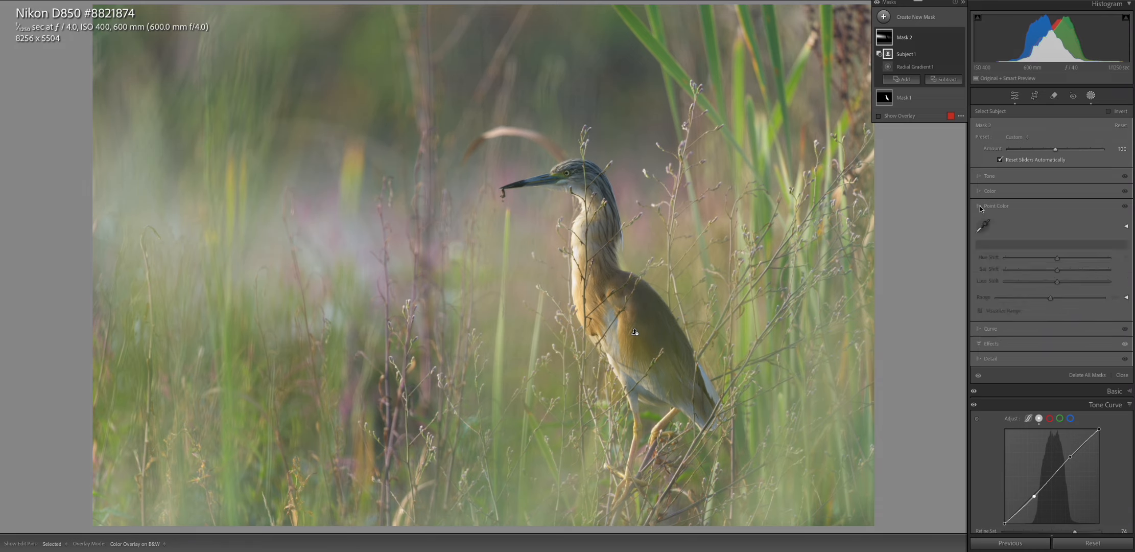
pyautogui.click(981, 190)
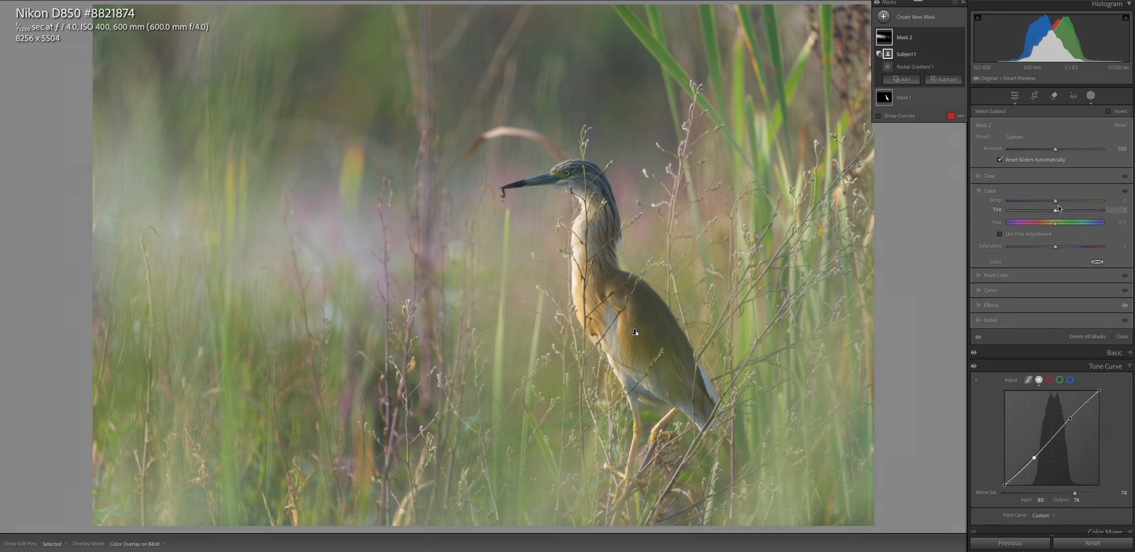
pyautogui.moveTo(1057, 204); pyautogui.dragTo(1063, 203)
# Add a new radial gradient mask as a tilted ellipse around the whole bird and invert it to cover the surroundings.
pyautogui.click(885, 17)
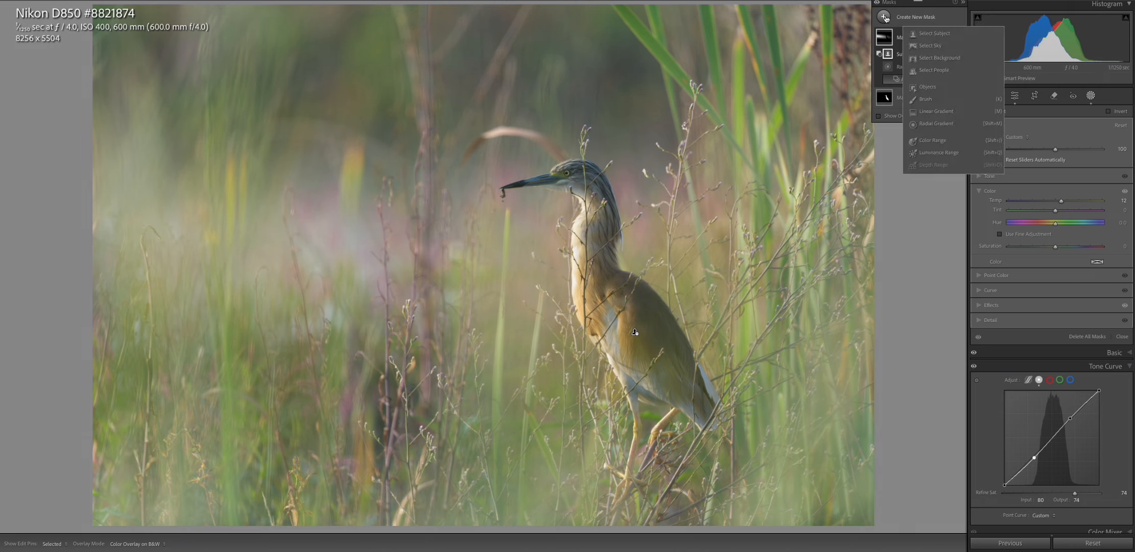
pyautogui.click(933, 125)
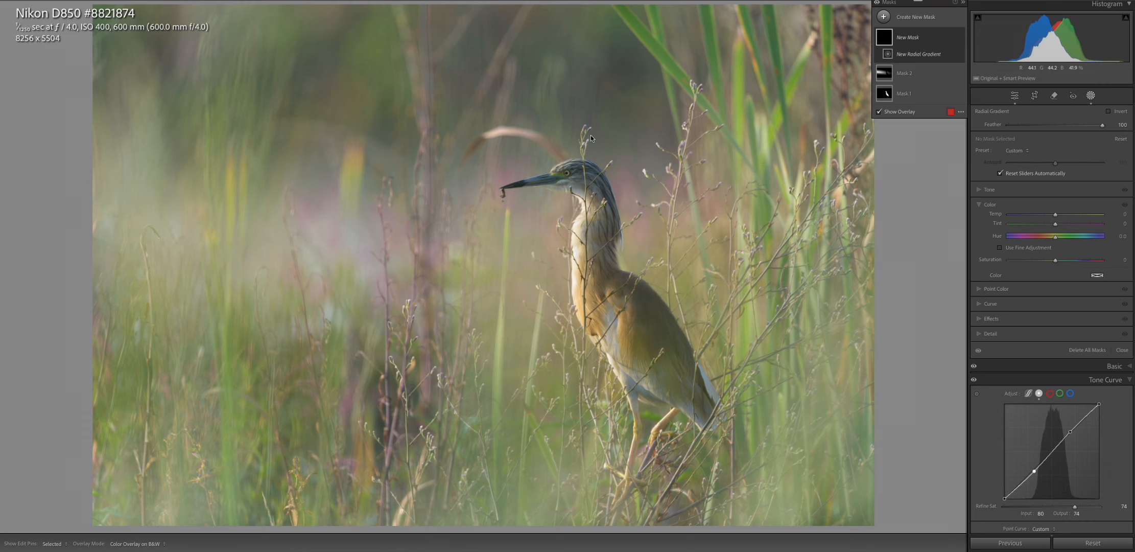
pyautogui.moveTo(427, 190); pyautogui.dragTo(802, 319)
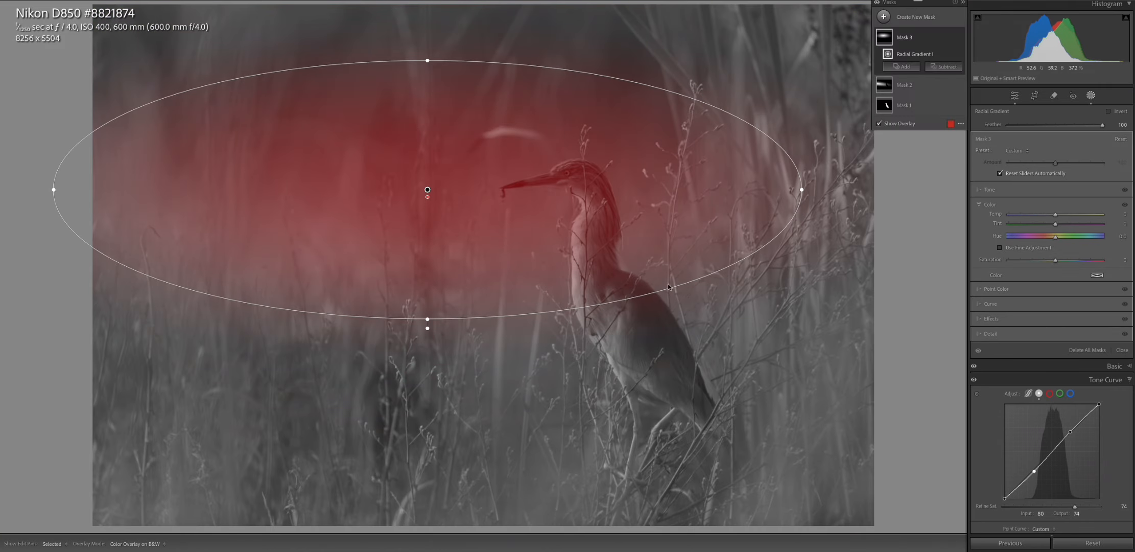
pyautogui.moveTo(427, 329); pyautogui.dragTo(307, 286)
pyautogui.moveTo(427, 190); pyautogui.dragTo(559, 196)
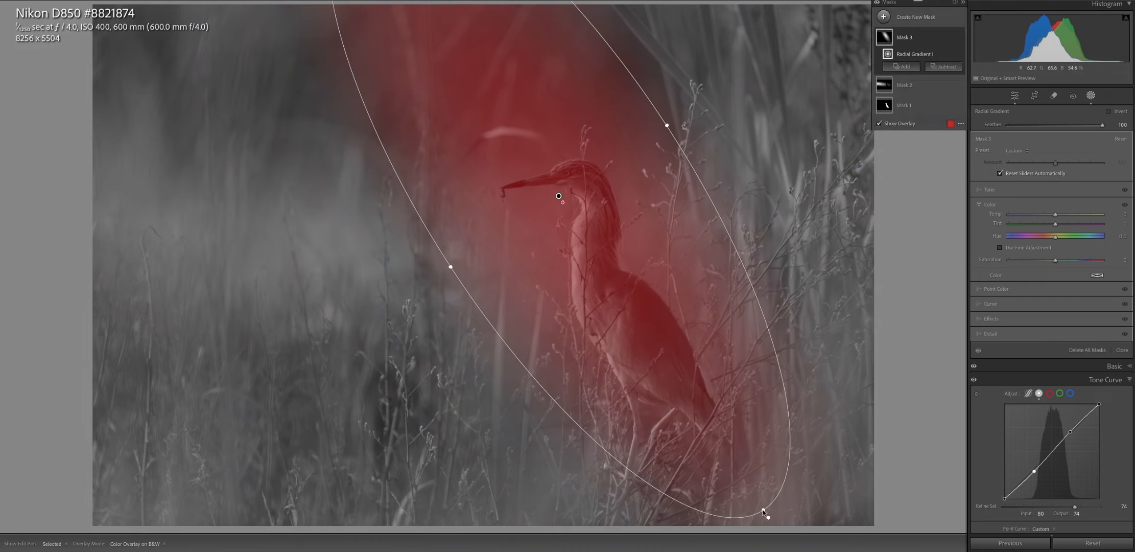
pyautogui.moveTo(765, 511); pyautogui.dragTo(710, 427)
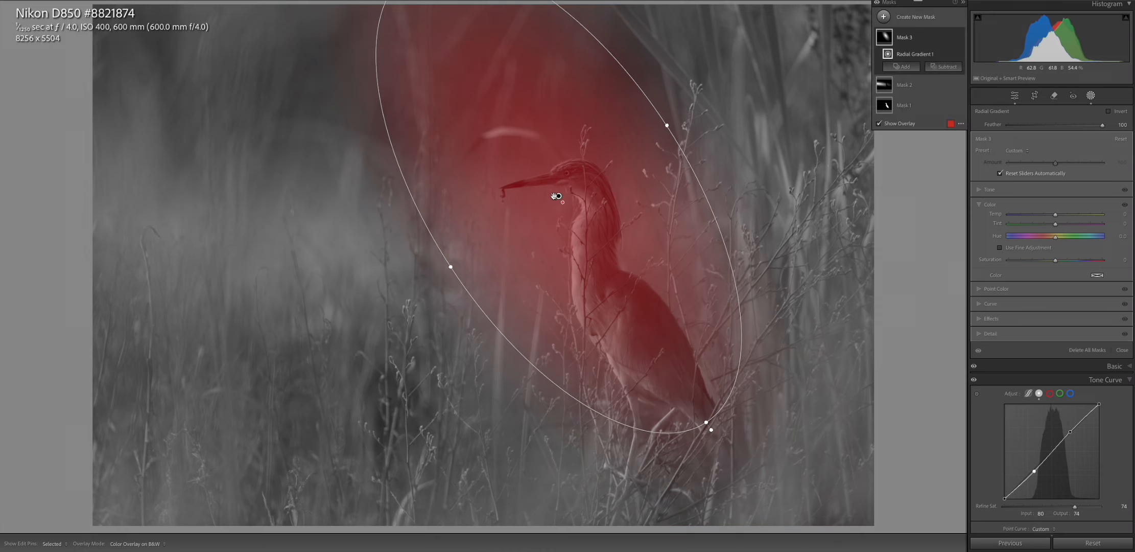
pyautogui.moveTo(559, 196); pyautogui.dragTo(601, 277)
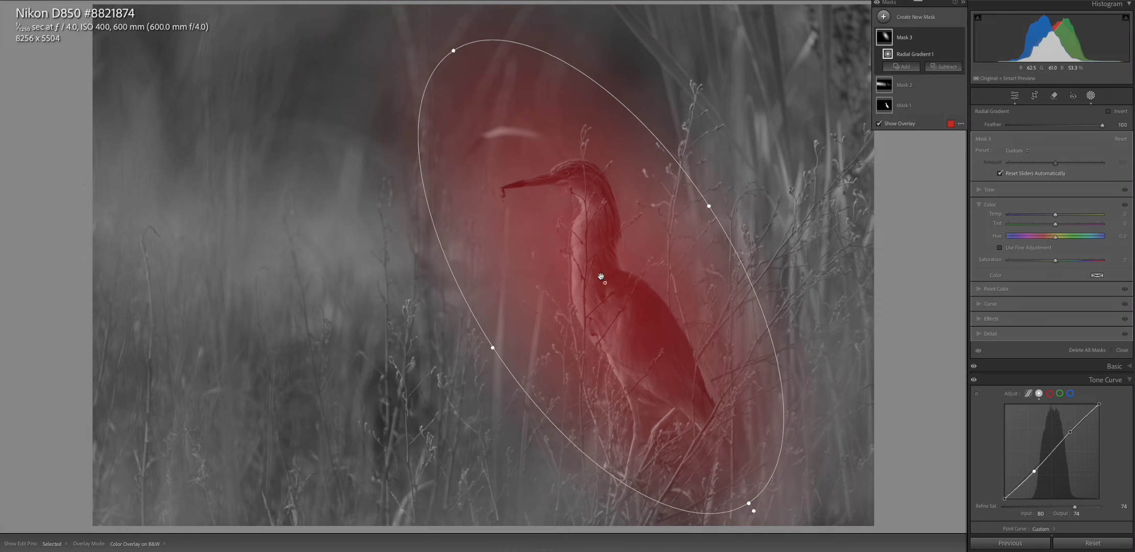
pyautogui.moveTo(491, 348); pyautogui.dragTo(472, 360)
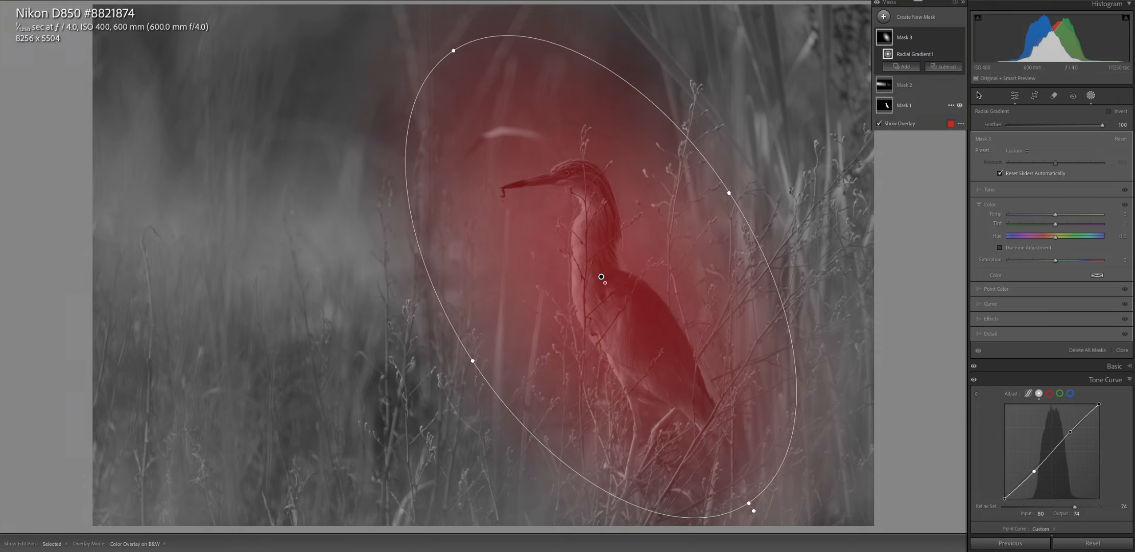
pyautogui.click(1109, 110)
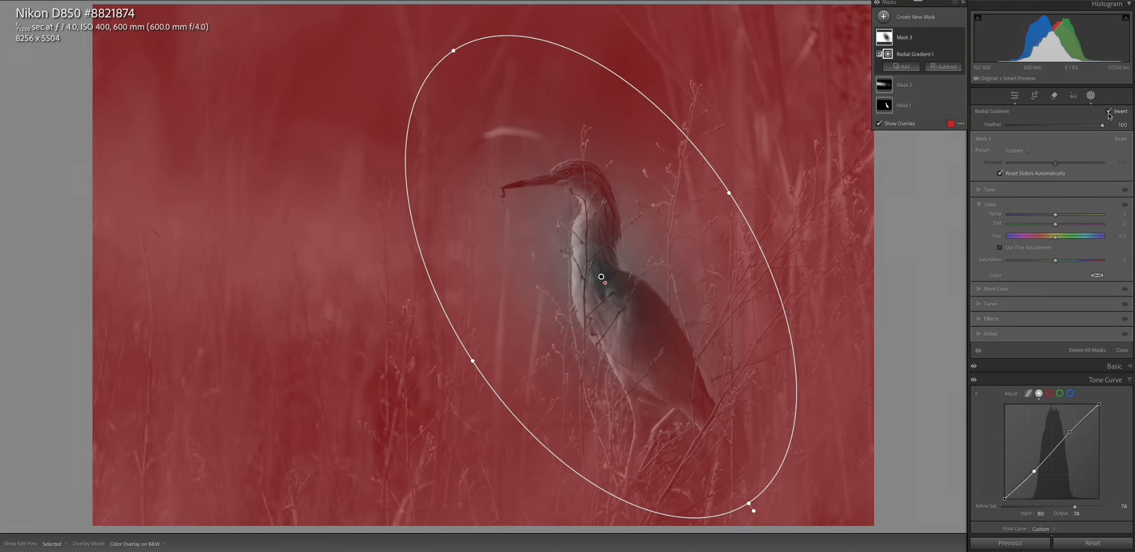
# Set the inverted surroundings mask's Exposure to about -0.84 and its Saturation to about -12.
pyautogui.click(980, 191)
pyautogui.moveTo(1056, 202); pyautogui.dragTo(1046, 201)
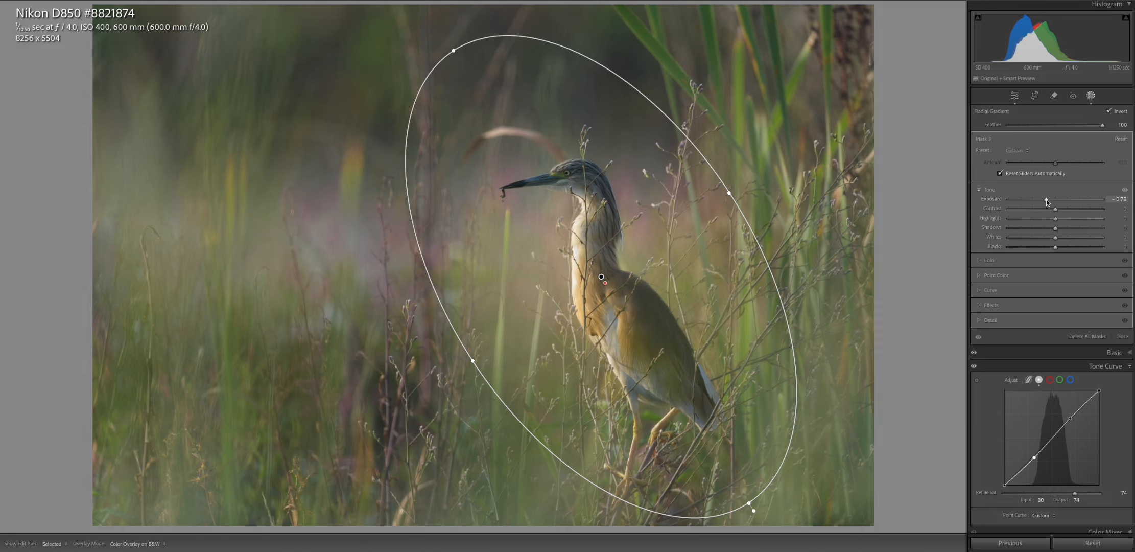
pyautogui.moveTo(1046, 200); pyautogui.dragTo(1046, 199)
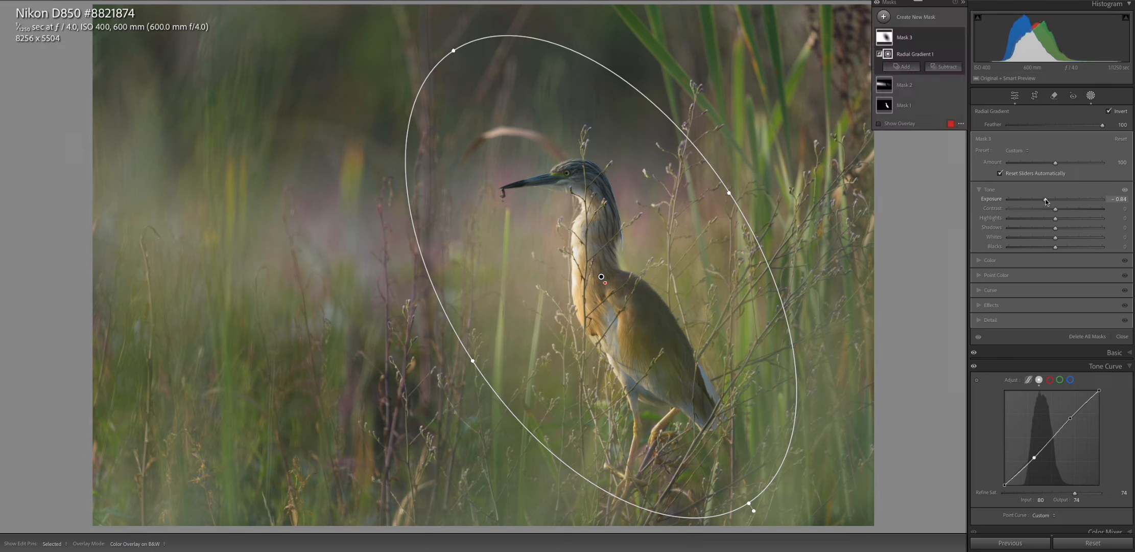
pyautogui.click(980, 260)
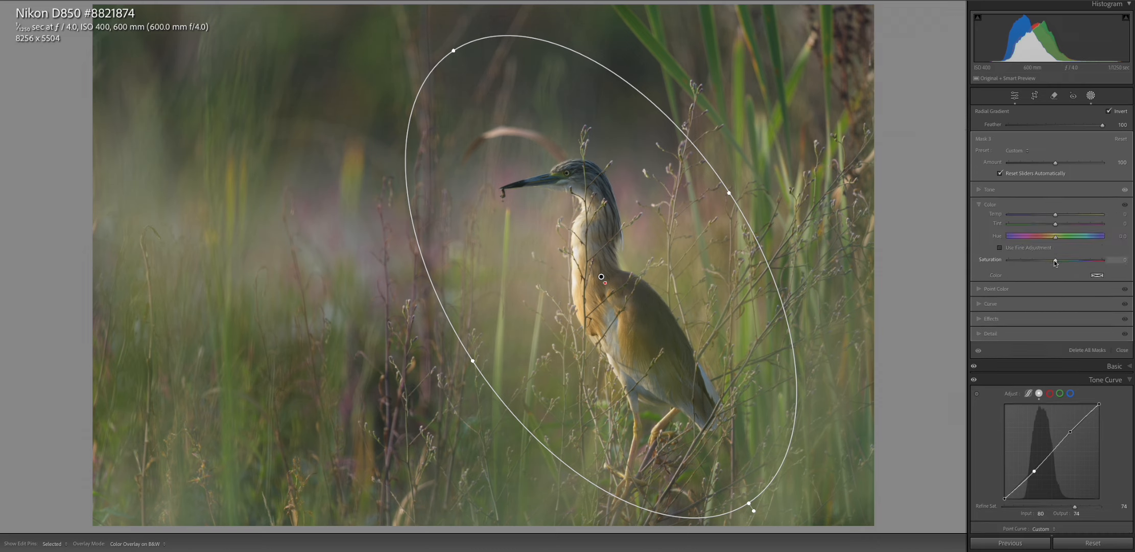
pyautogui.moveTo(1055, 260); pyautogui.dragTo(1050, 262)
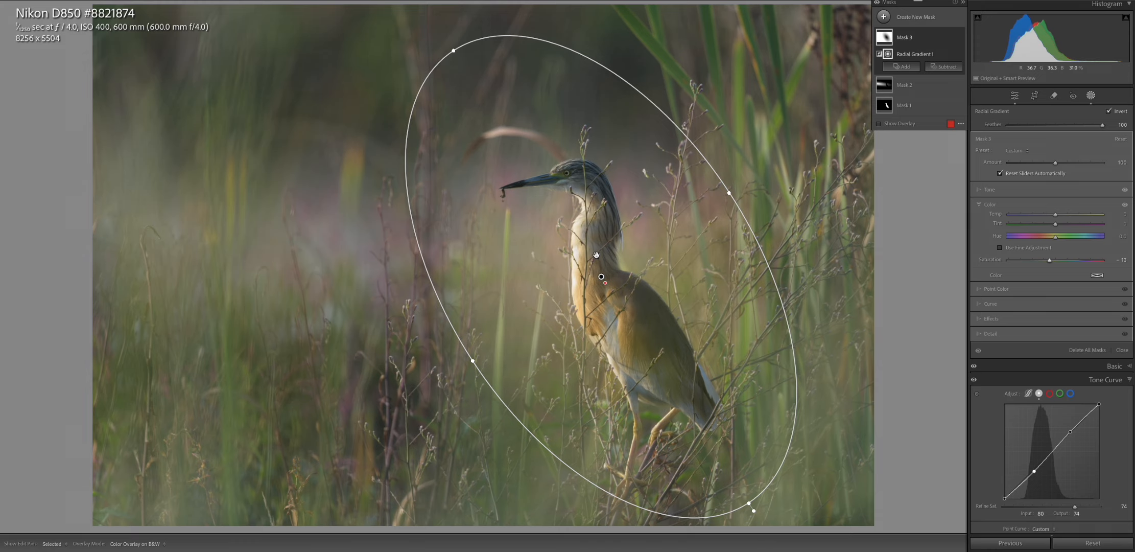
# Add another radial gradient mask as a small, slightly tilted ellipse over the bird's head and the base of its beak.
pyautogui.click(884, 18)
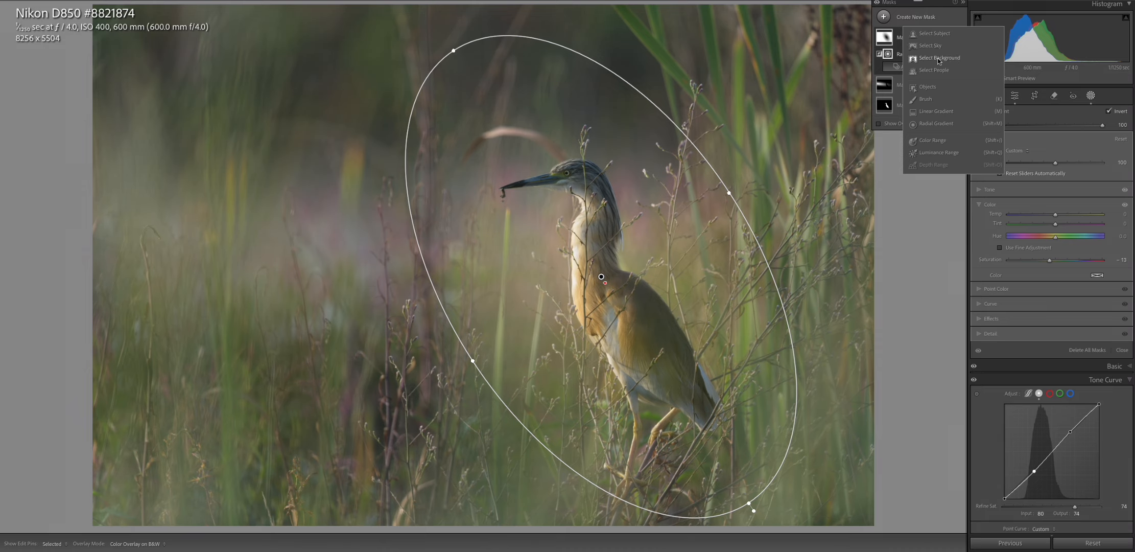
pyautogui.click(930, 124)
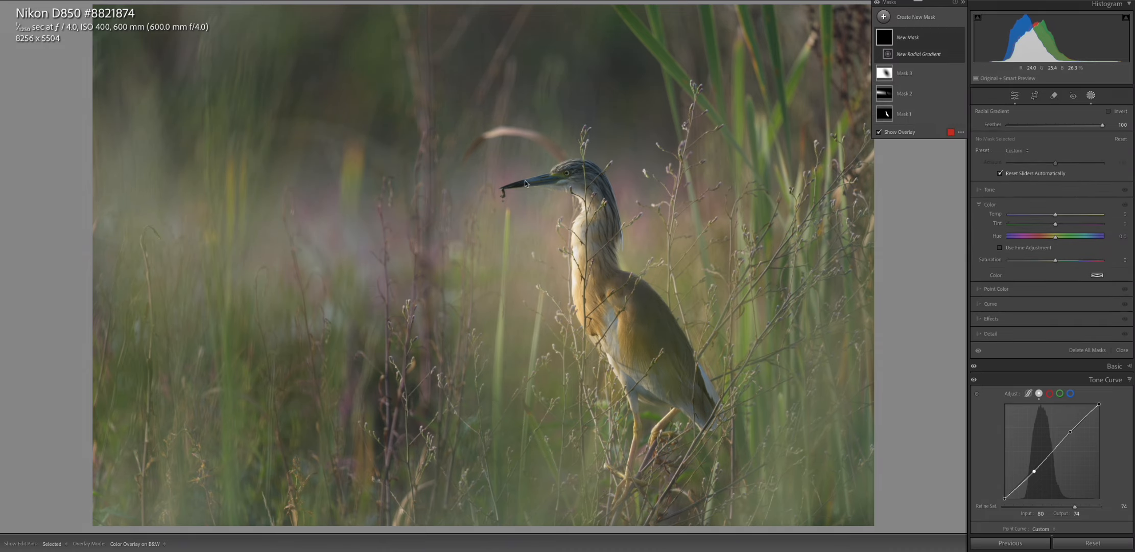
pyautogui.moveTo(559, 174)
pyautogui.mouseDown()
pyautogui.moveTo(593, 185)
pyautogui.moveTo(559, 192)
pyautogui.moveTo(566, 175)
pyautogui.mouseUp()
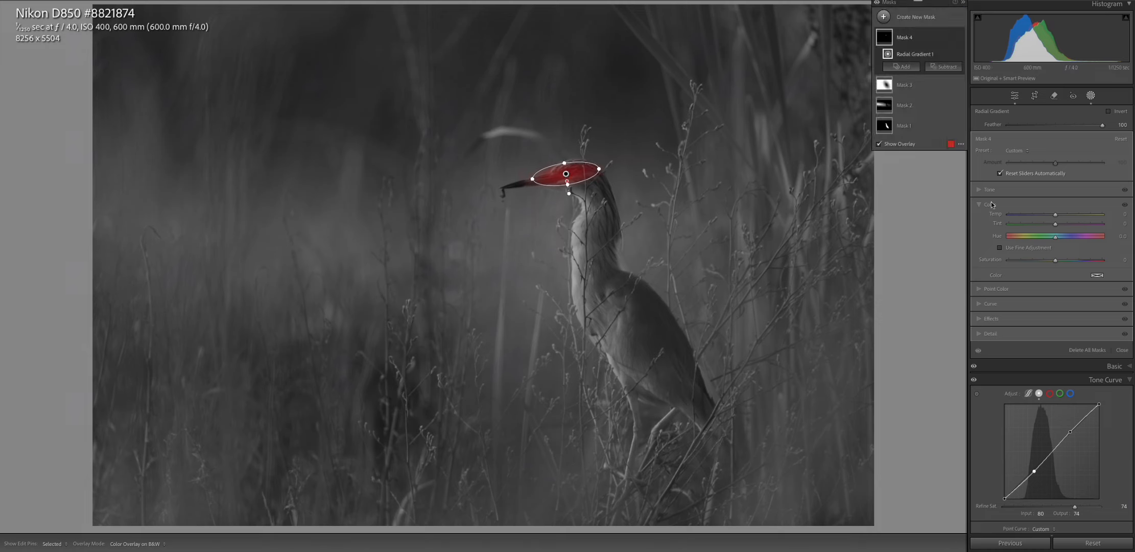
# Set the head mask's Exposure to 0.13, Whites to 3 and Saturation to 12.
pyautogui.click(978, 190)
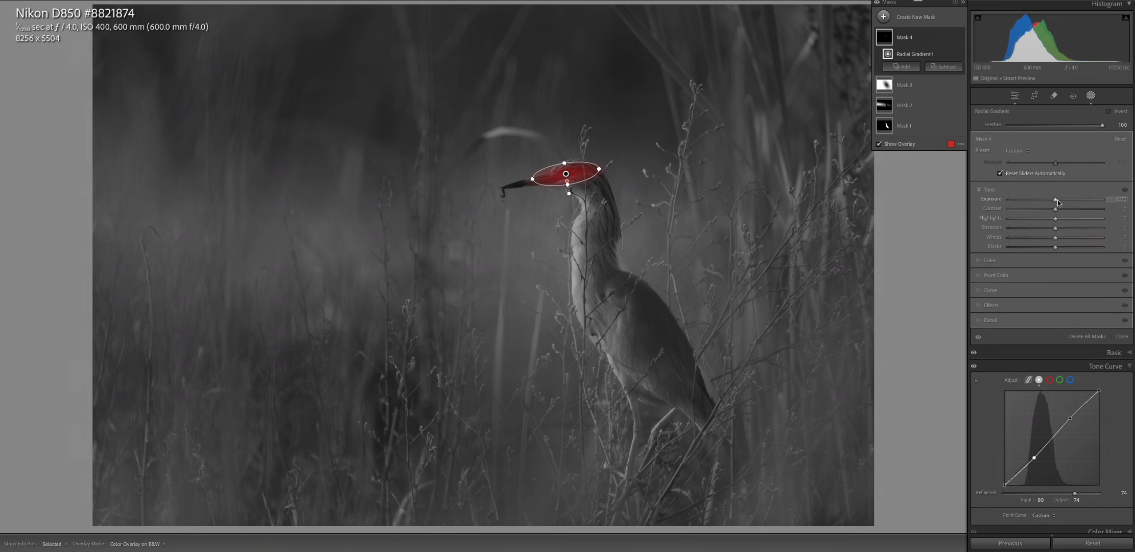
pyautogui.moveTo(1057, 200); pyautogui.dragTo(1057, 199)
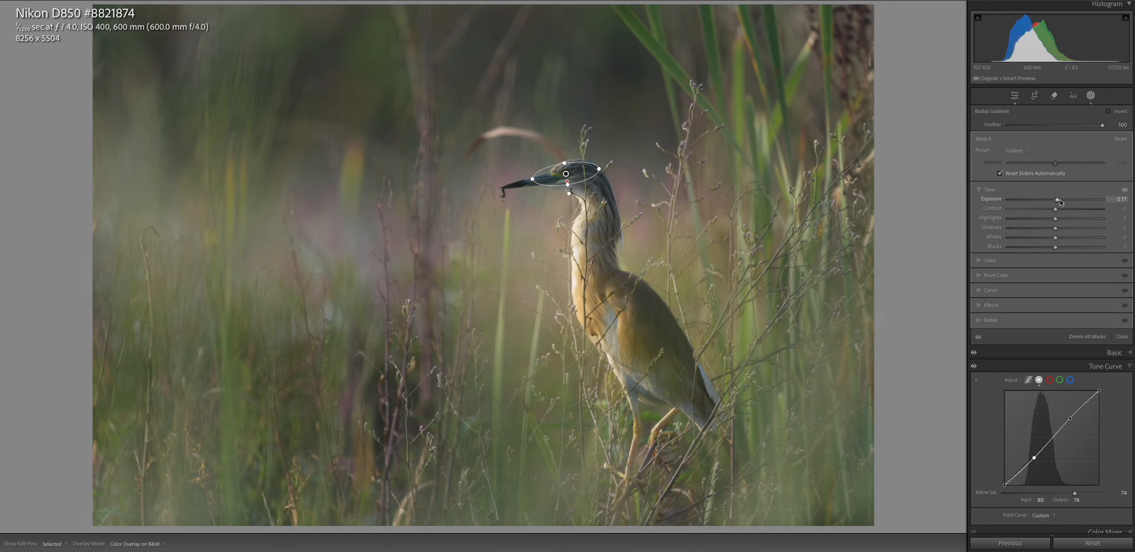
pyautogui.moveTo(1059, 201); pyautogui.dragTo(1059, 199)
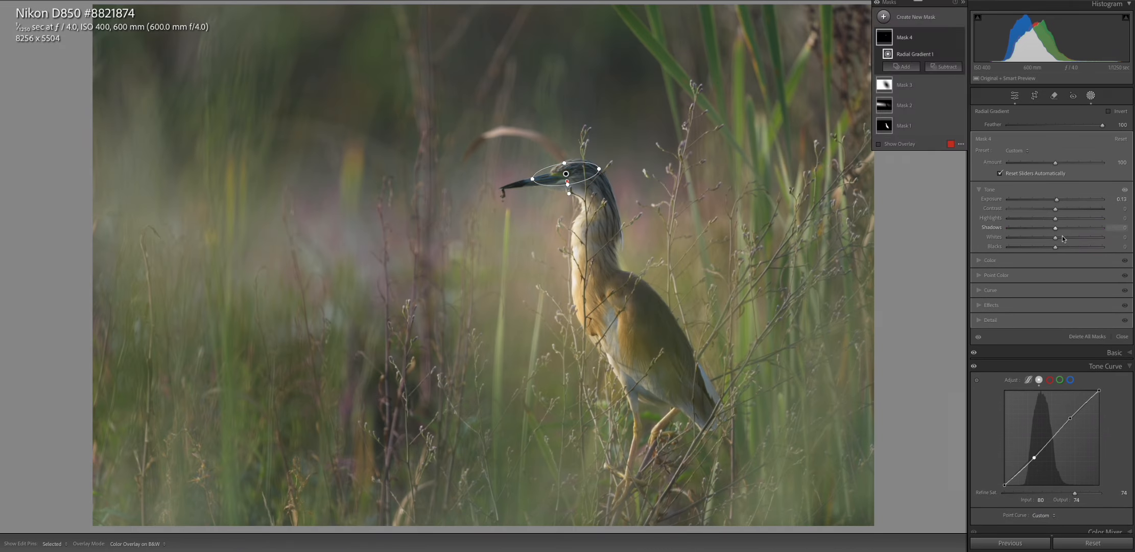
pyautogui.moveTo(1056, 238); pyautogui.dragTo(1057, 237)
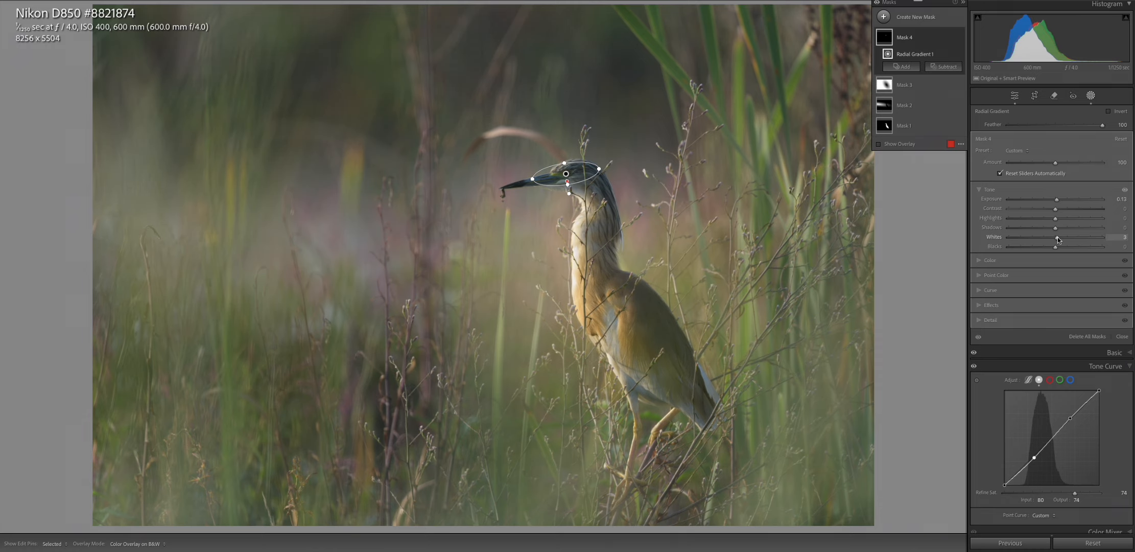
pyautogui.click(979, 263)
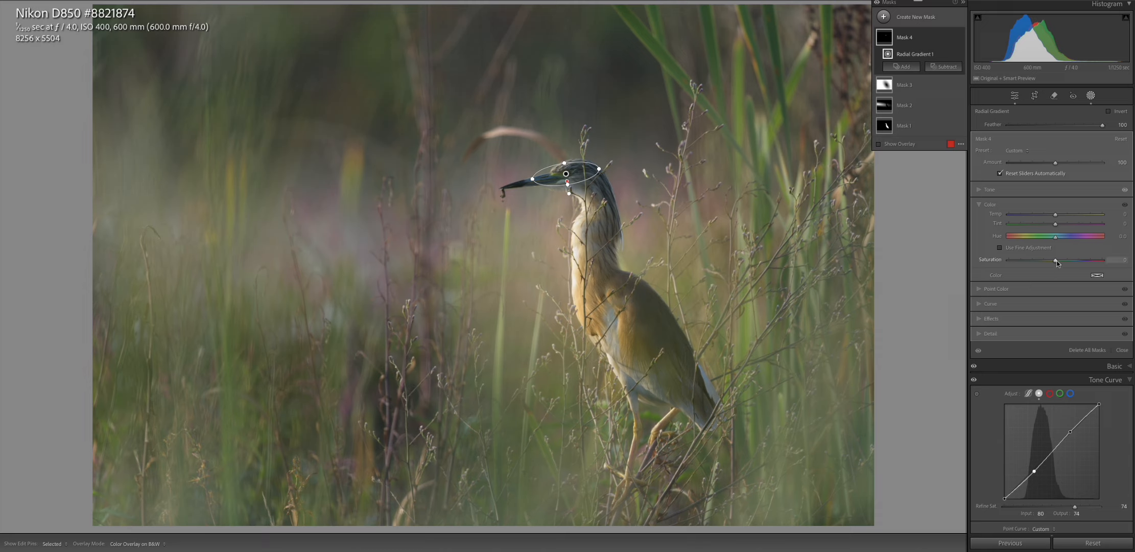
pyautogui.moveTo(1057, 260); pyautogui.dragTo(1056, 260)
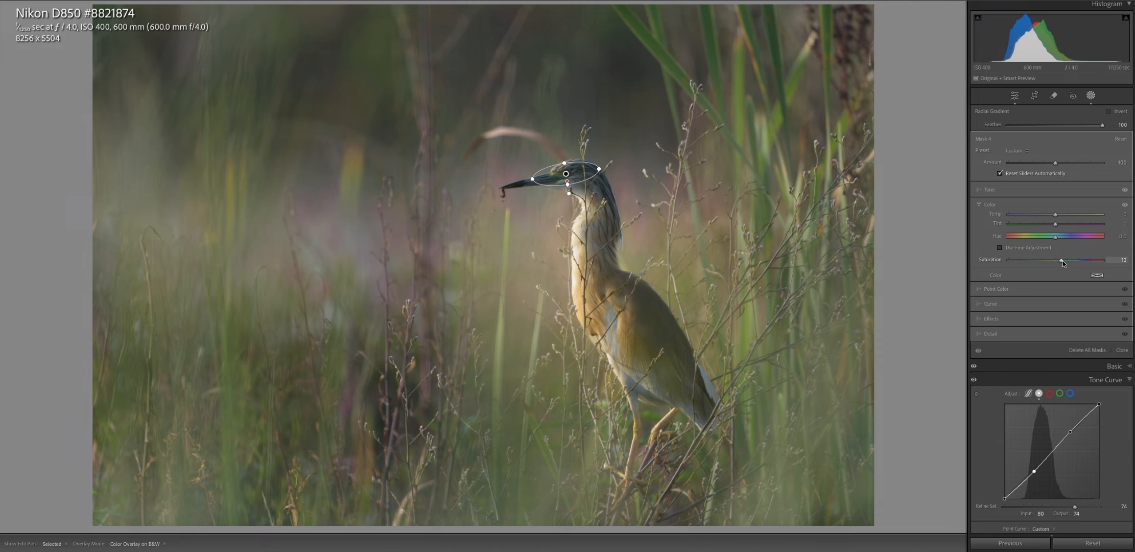
pyautogui.moveTo(1063, 261); pyautogui.dragTo(1061, 261)
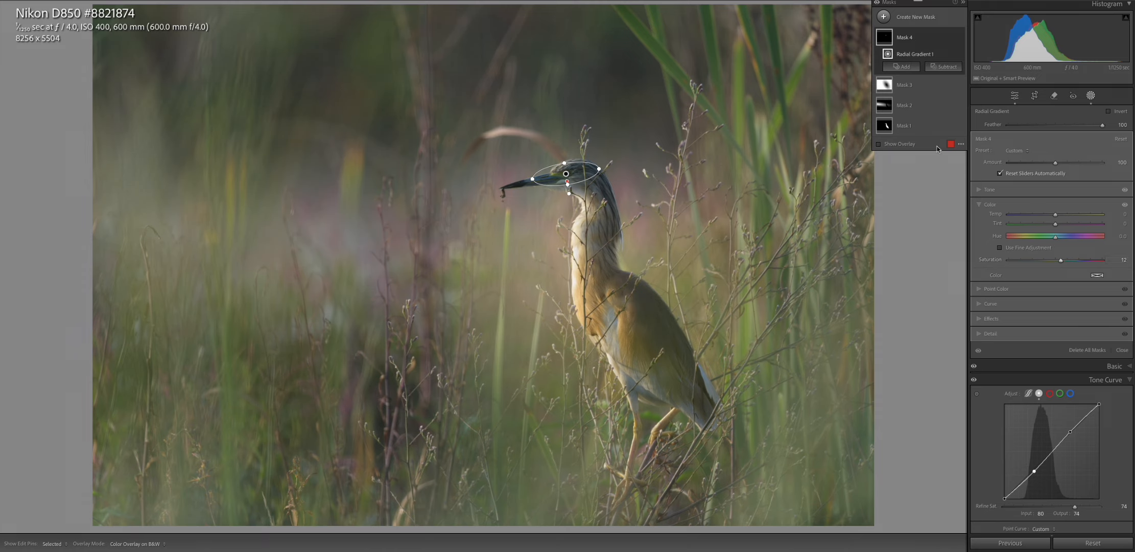
# Toggle the head mask's visibility off and on to compare its effect on the bird's head.
pyautogui.click(960, 37)
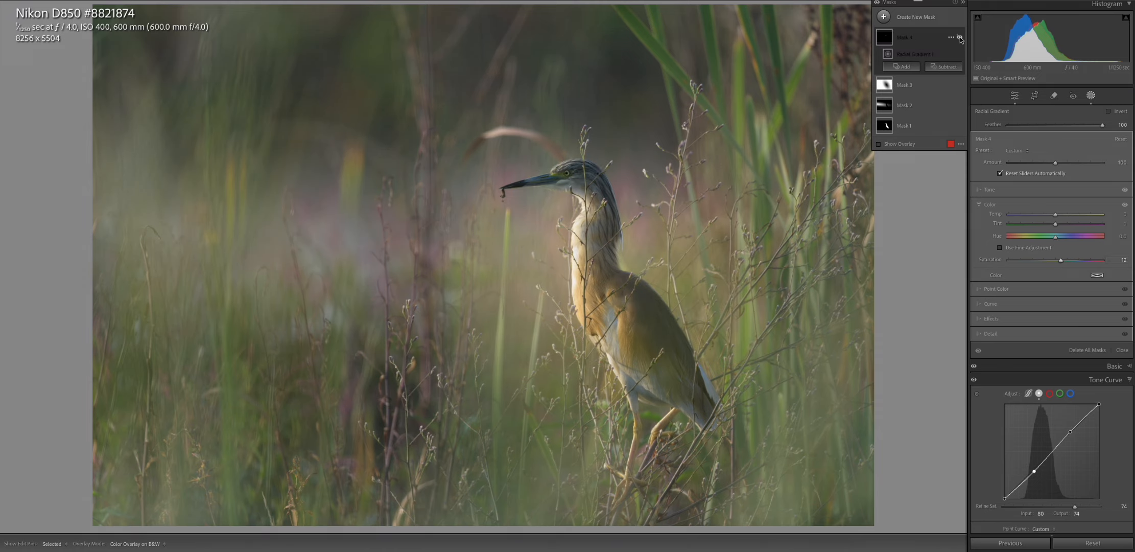
pyautogui.click(960, 38)
pyautogui.click(960, 37)
pyautogui.click(960, 38)
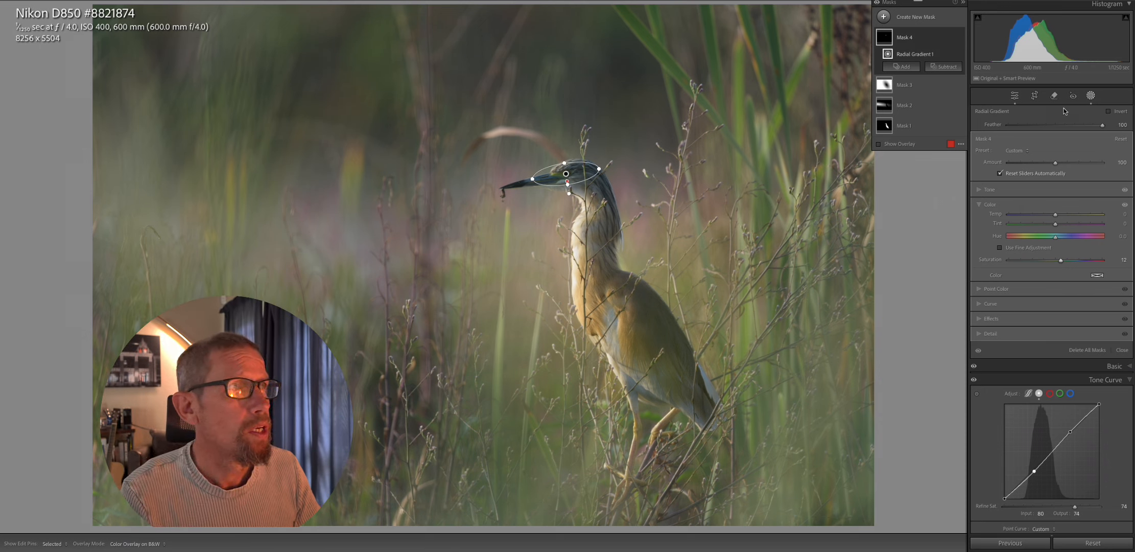
# Leave masking and compare the edited photo with its before version, returning to the edited view.
pyautogui.click(1014, 95)
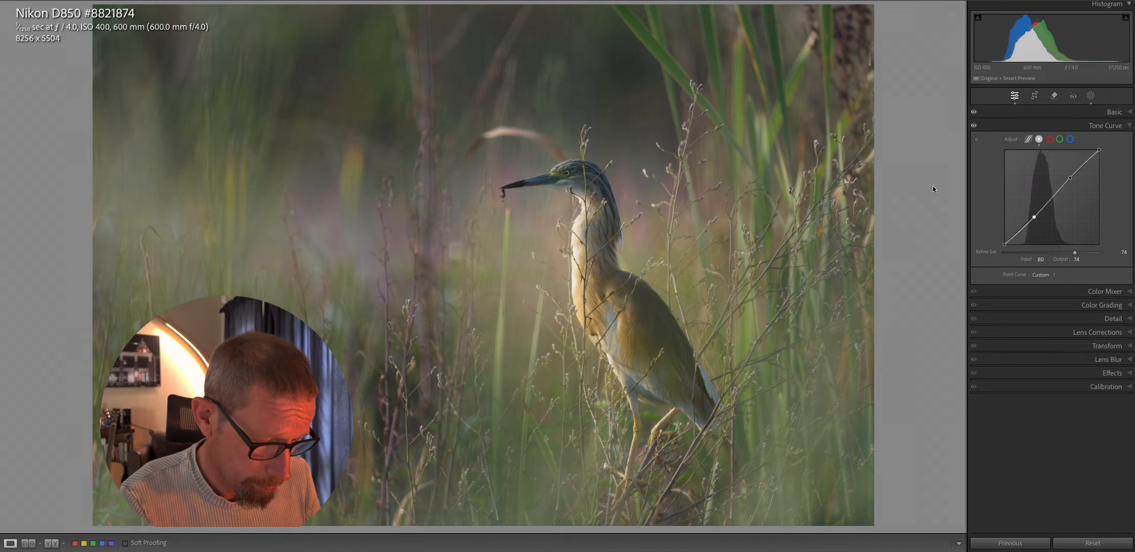
pyautogui.press('\\')
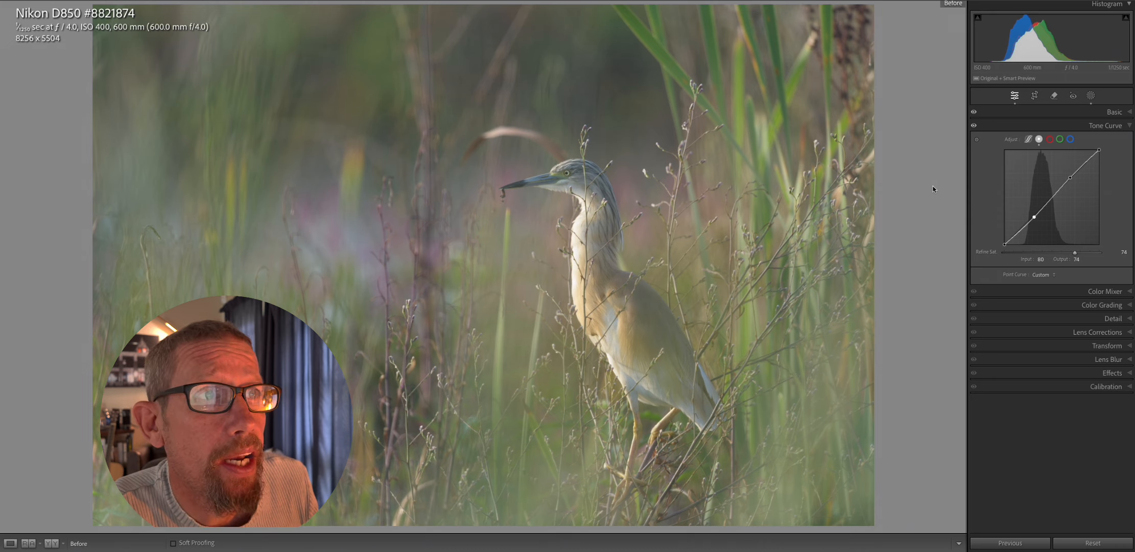
pyautogui.press('\\')
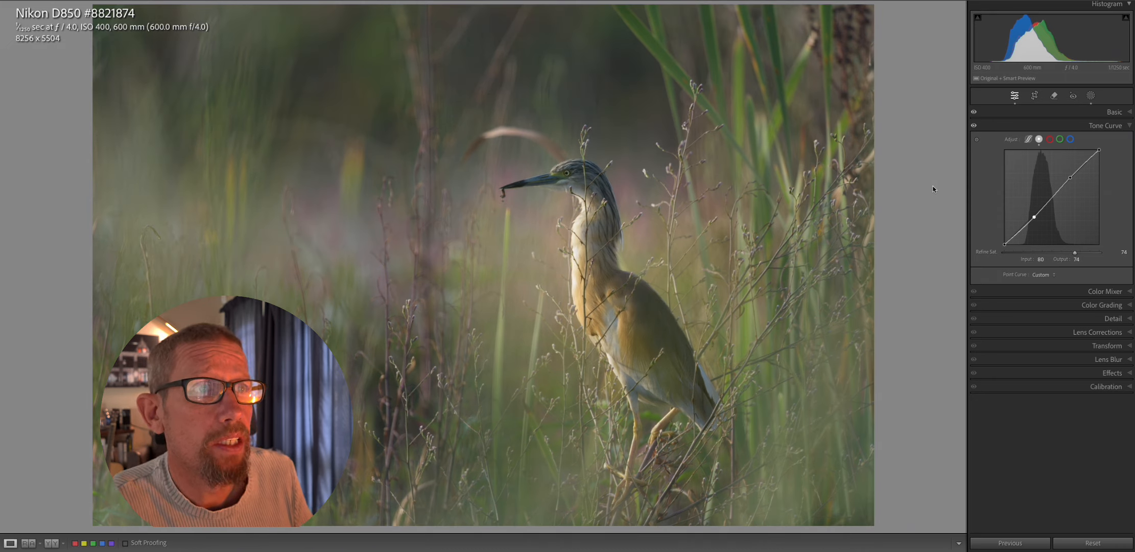